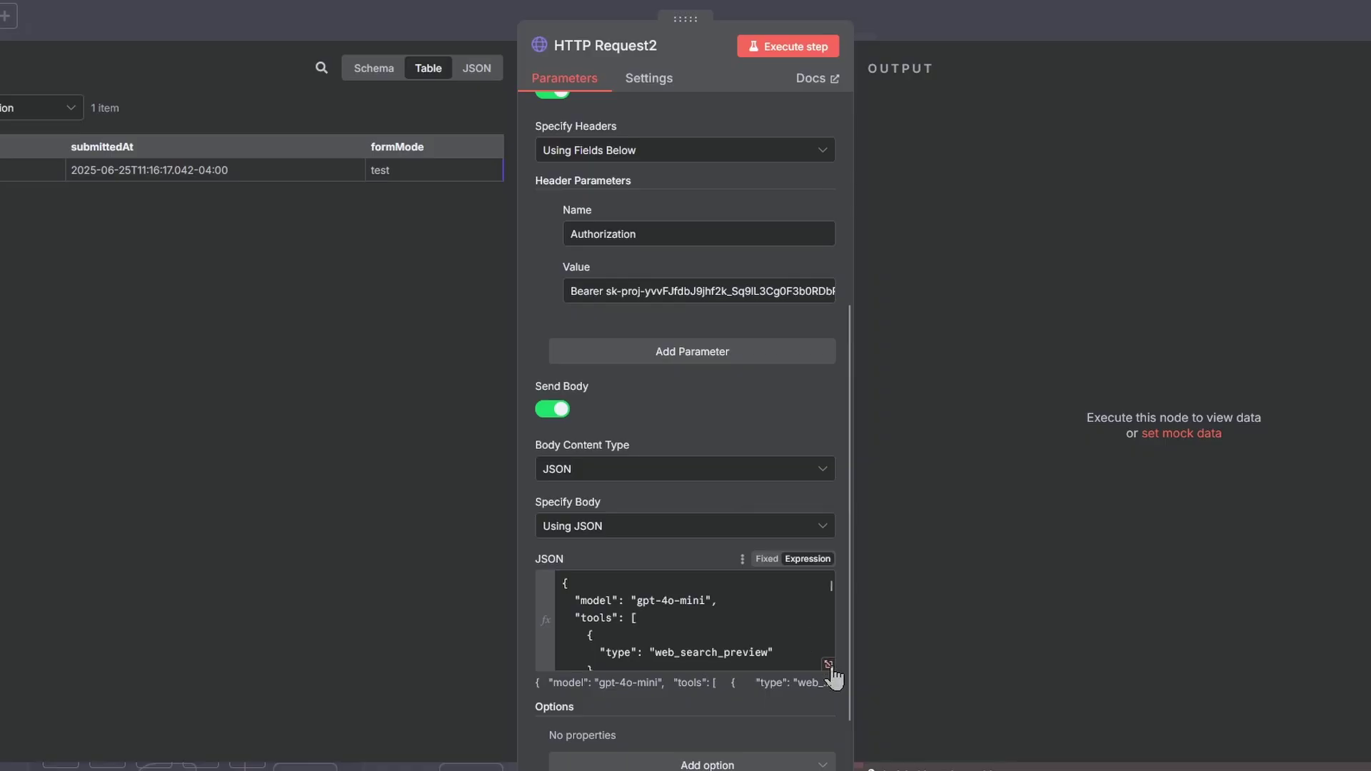
- Examine the full JSON body of HTTP Request2, including the prompt's instructions on the strict JSON output format
click(829, 665)
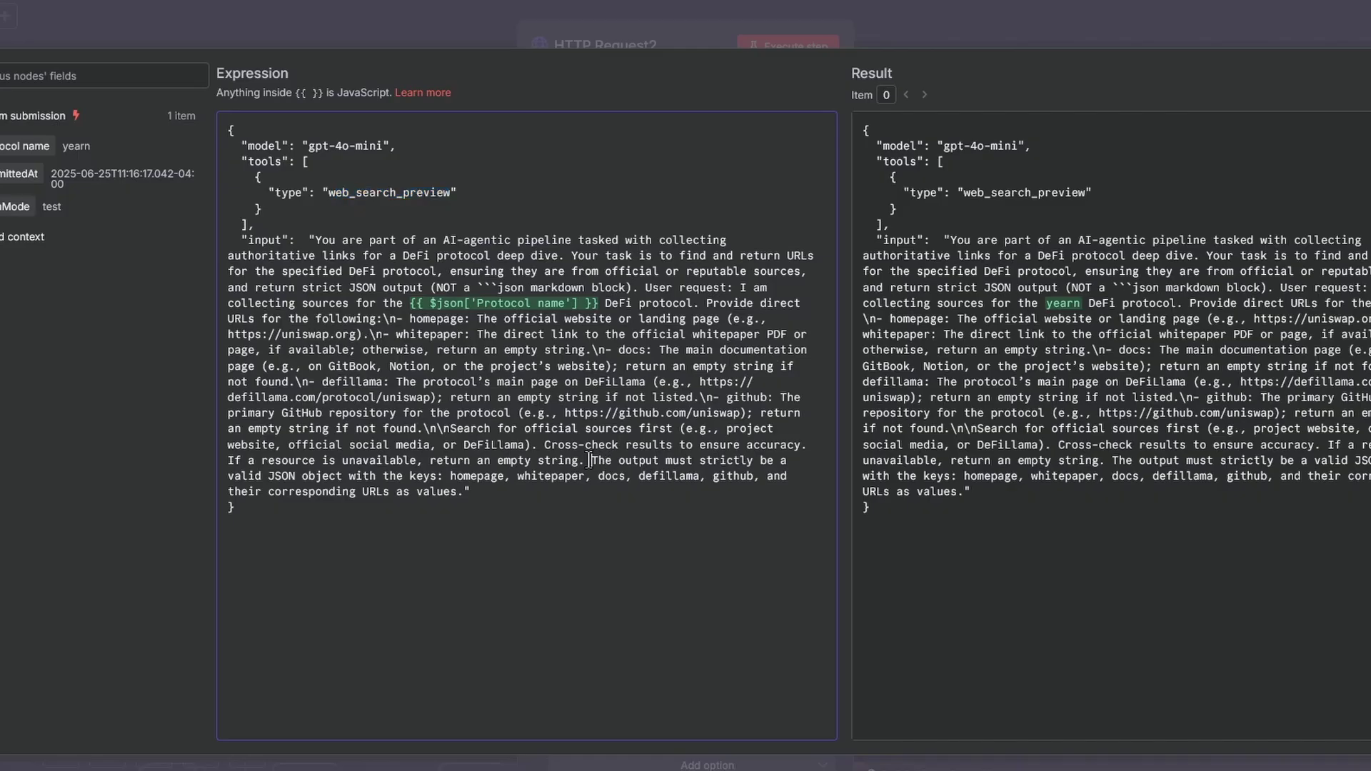
drag(590, 459, 523, 504)
click(569, 227)
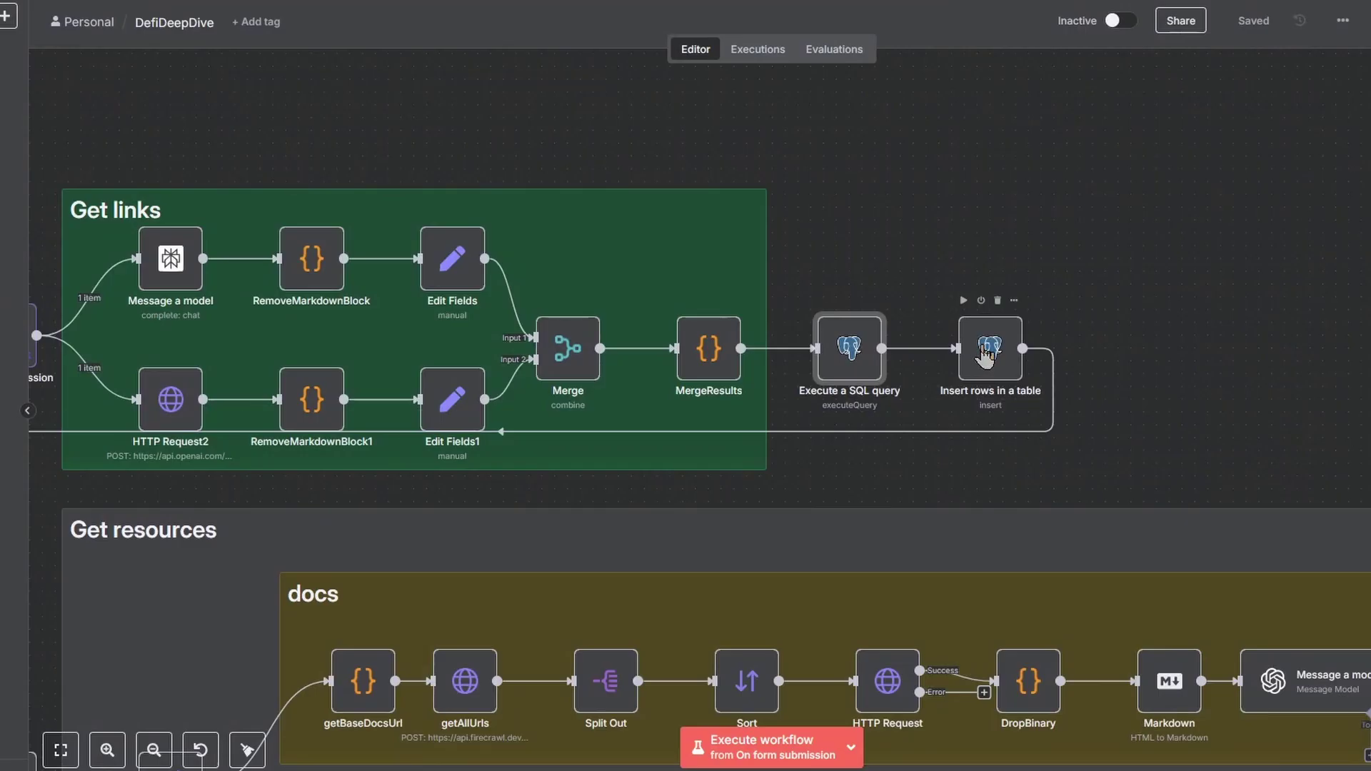
- Review the parameters of the Insert rows in a table node and the merge and database nodes ending the Get resources section
double_click(983, 355)
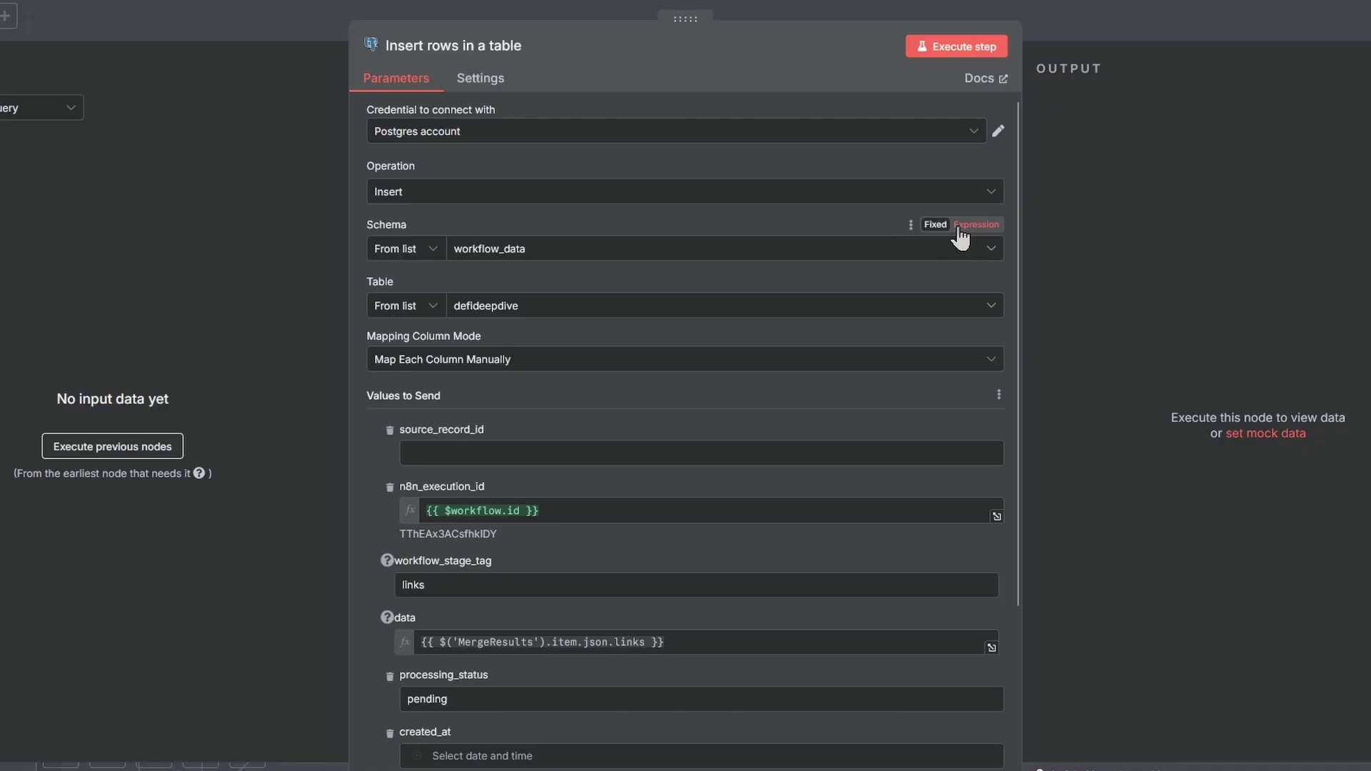
drag(76, 670, 145, 670)
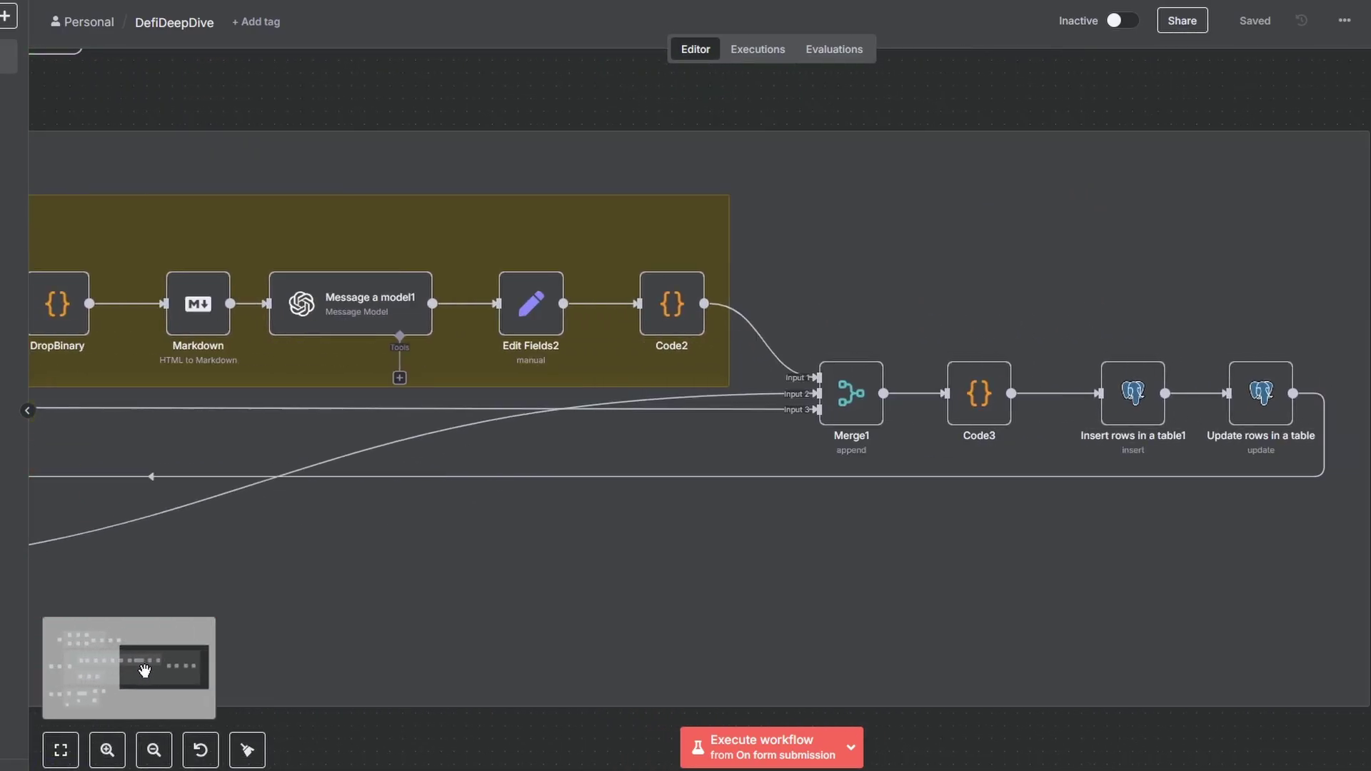
scroll(145, 670, down, 3)
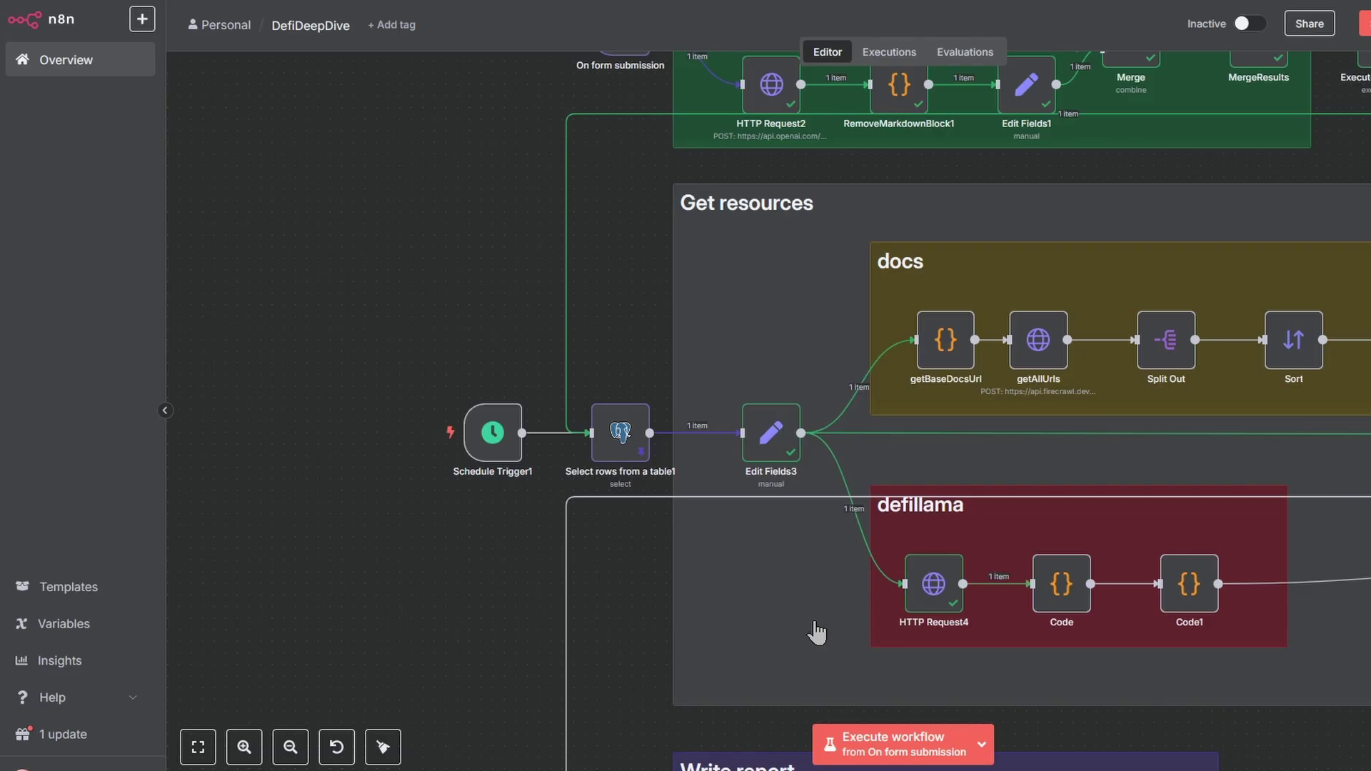
- Inspect HTTP Request4 in the defillama group and examine how its URL expression extracts the protocol slug from the DefiLlama link
scroll(814, 620, up, 5)
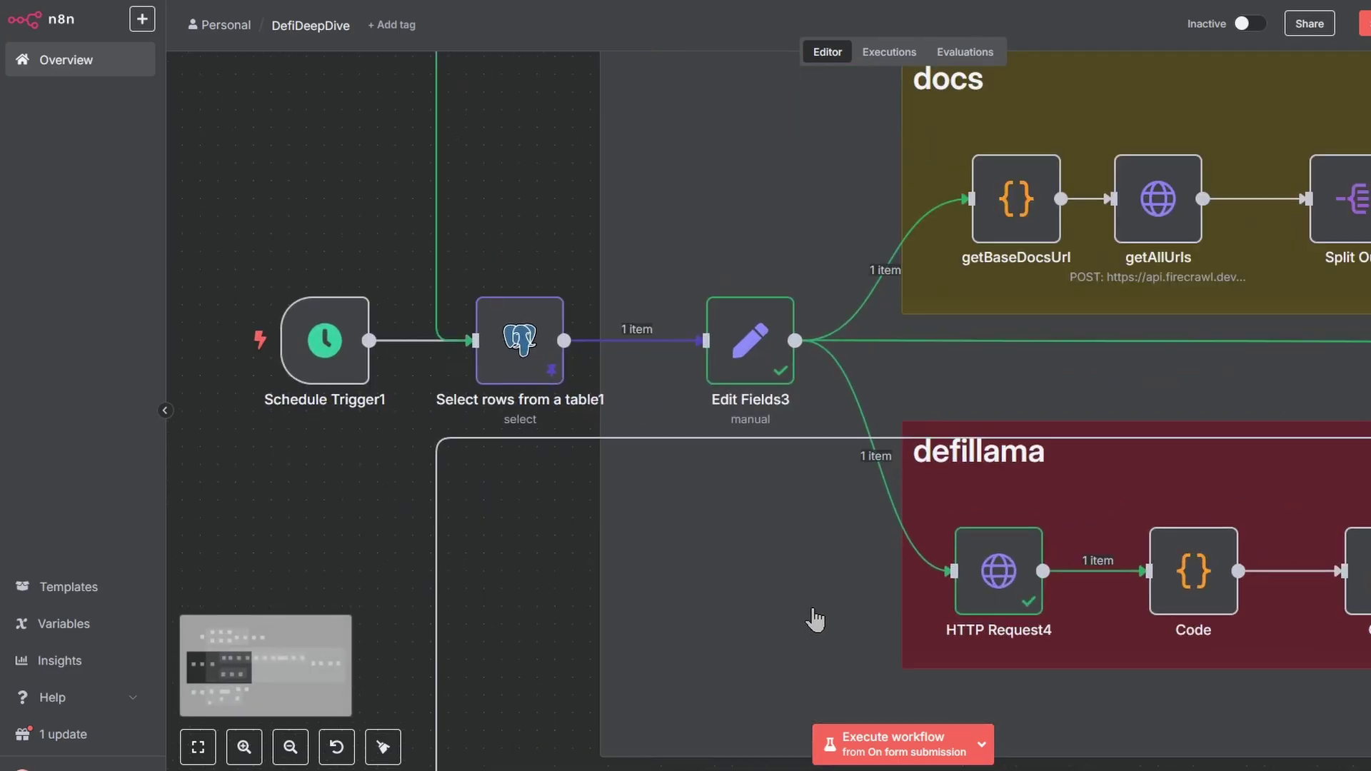
scroll(814, 620, right, 5)
scroll(747, 578, down, 2)
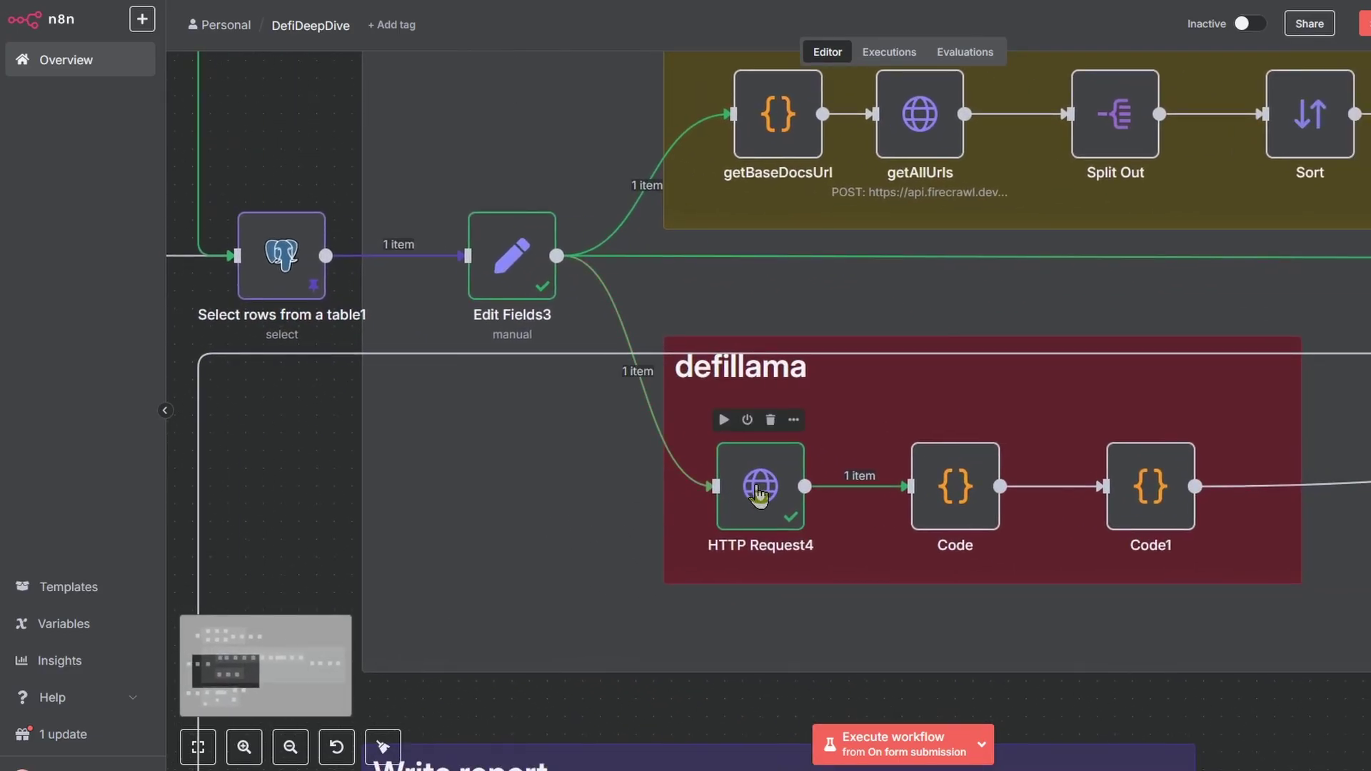
click(759, 493)
double_click(760, 493)
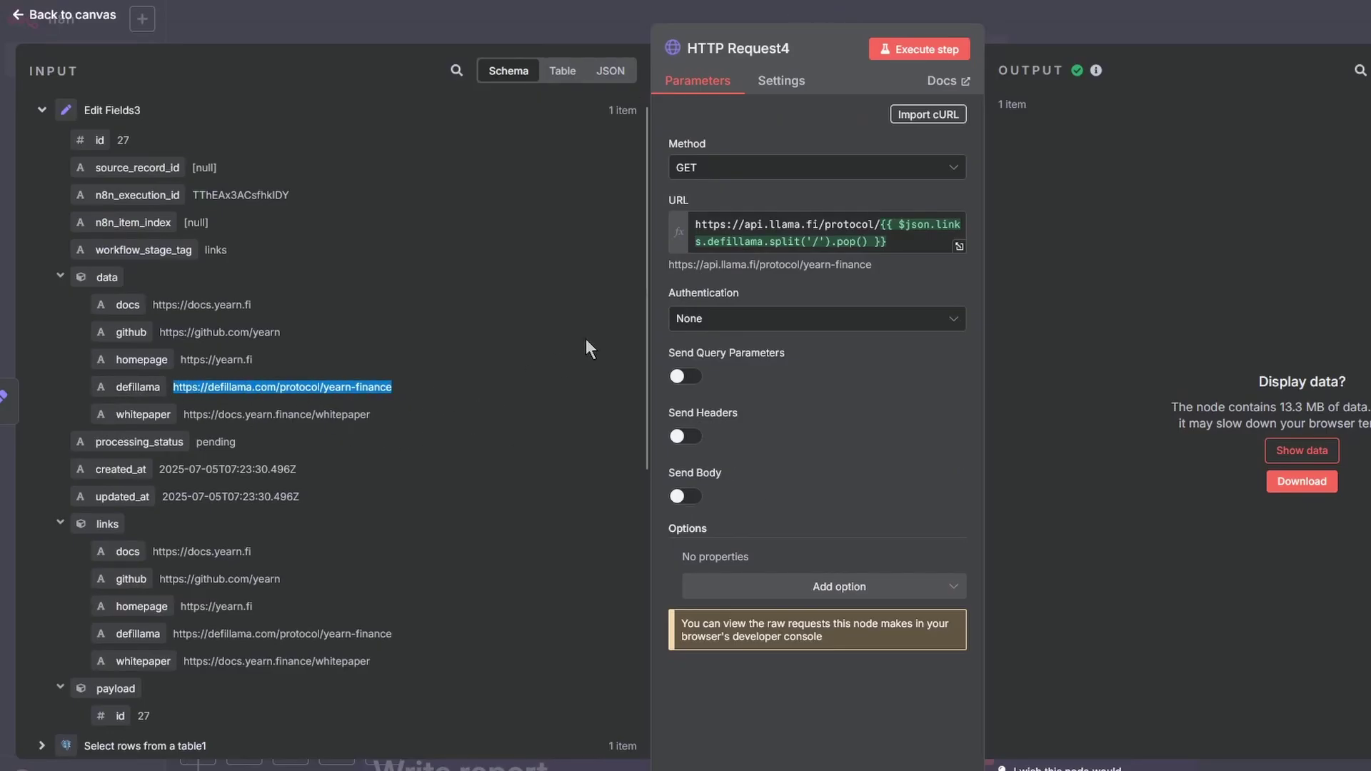
click(695, 220)
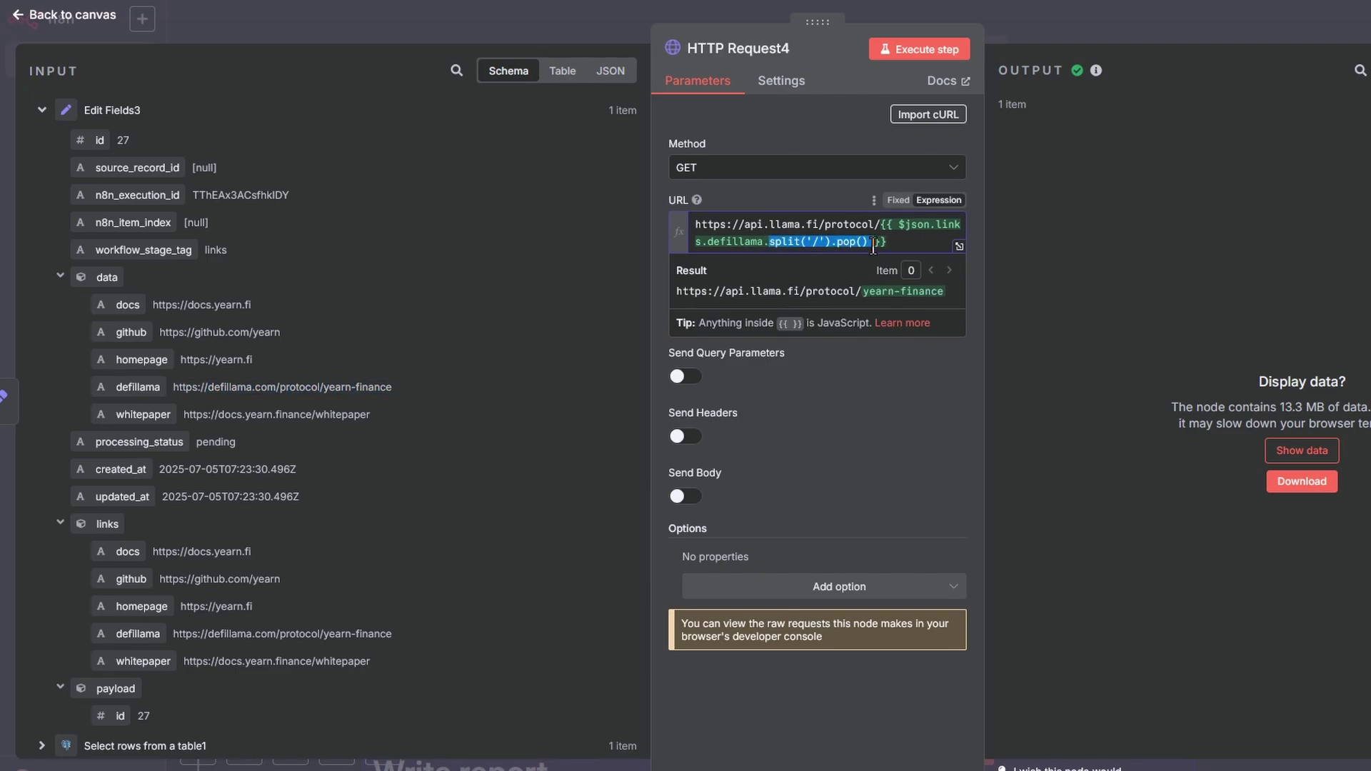
key(Escape)
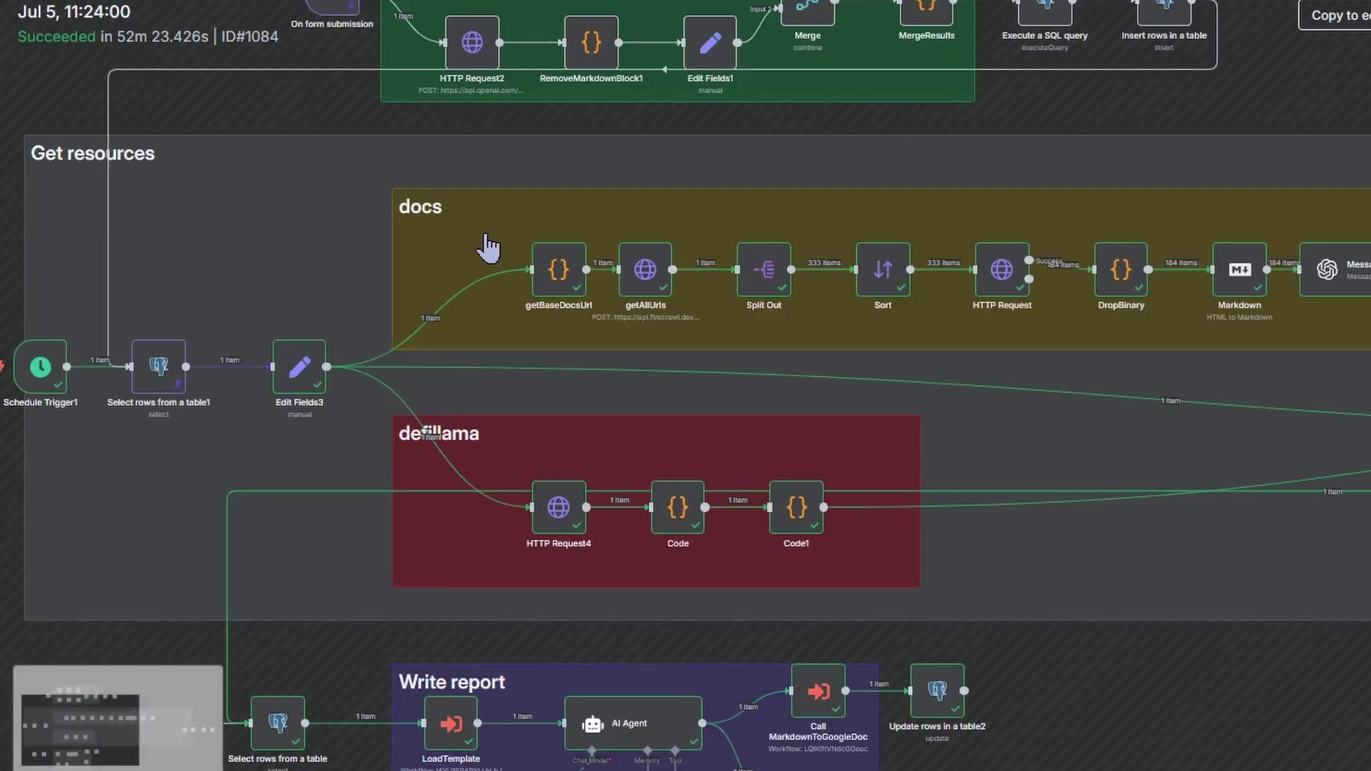
- In the completed execution, inspect the request settings of the getAllUrls node in the docs group
scroll(481, 235, up, 5)
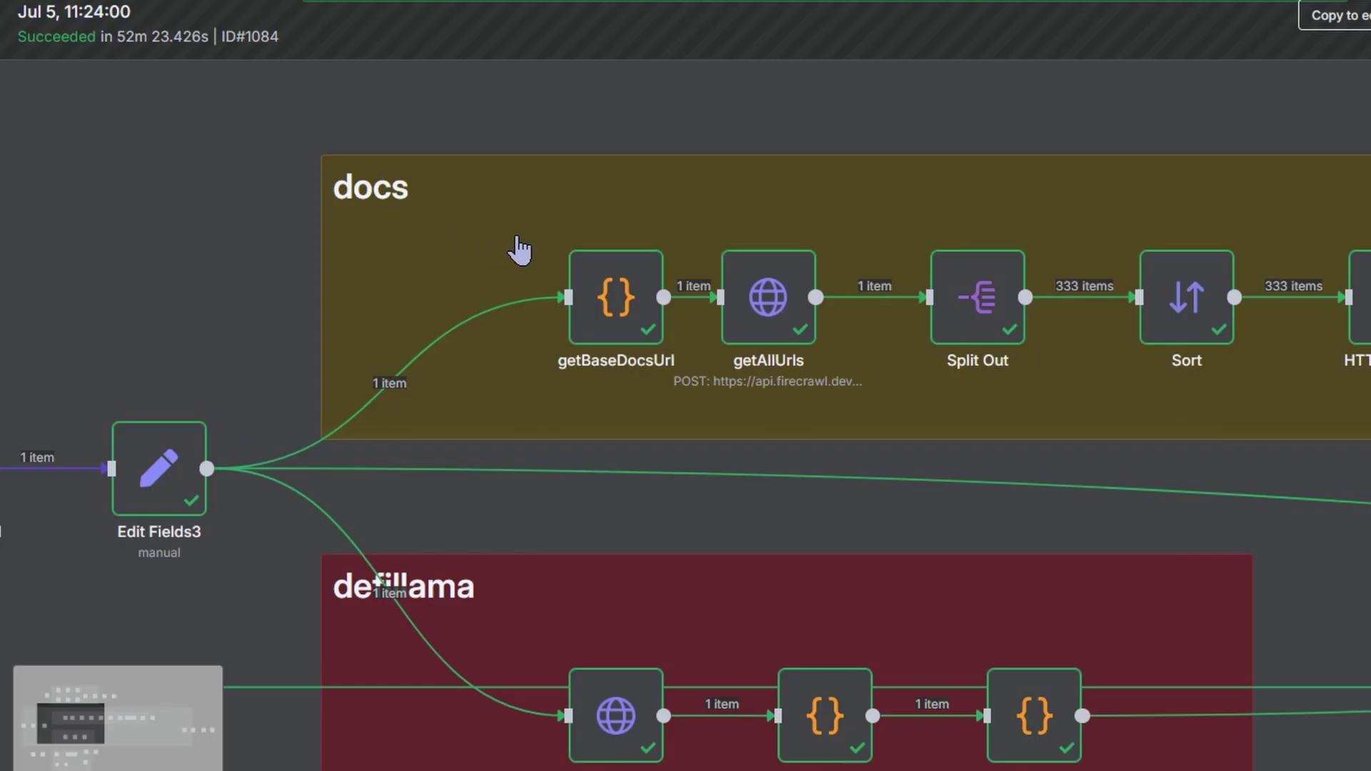
drag(519, 250, 428, 242)
double_click(689, 293)
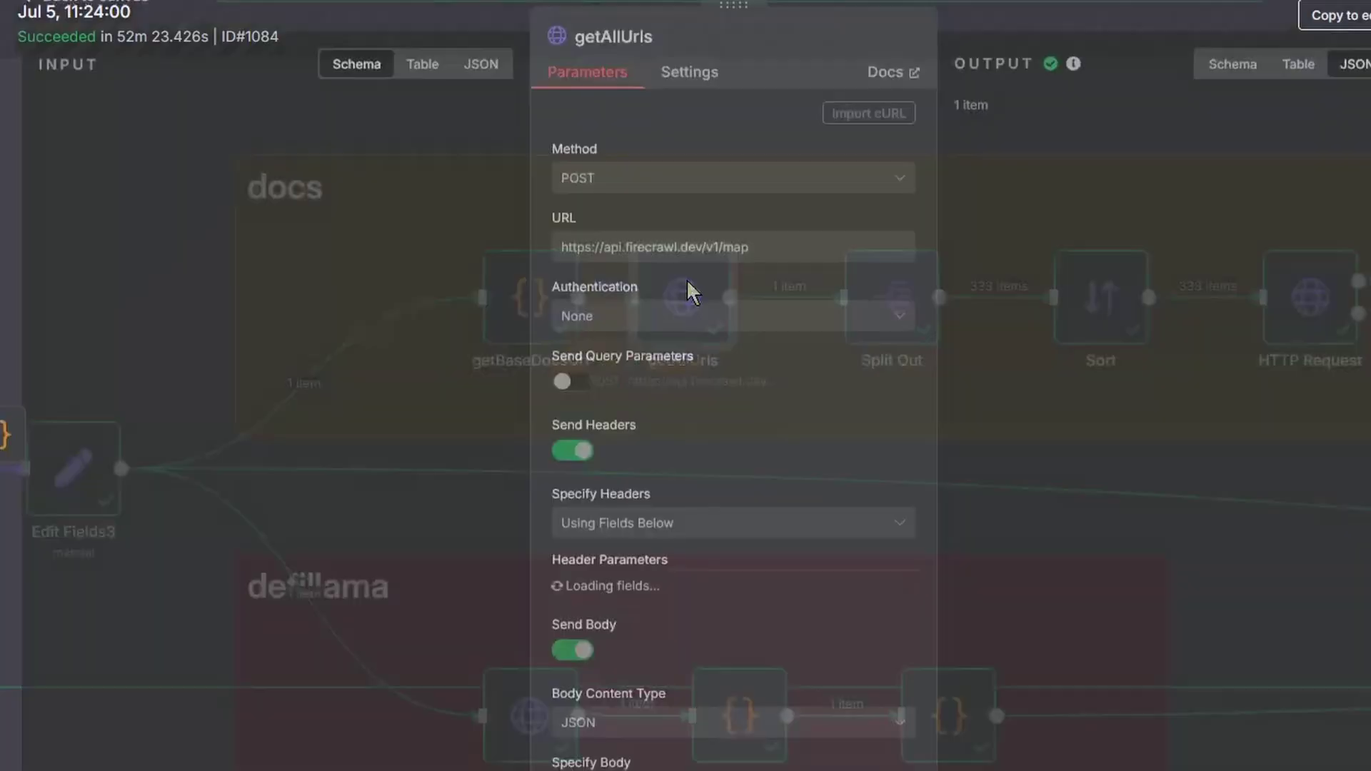
scroll(985, 452, down, 4)
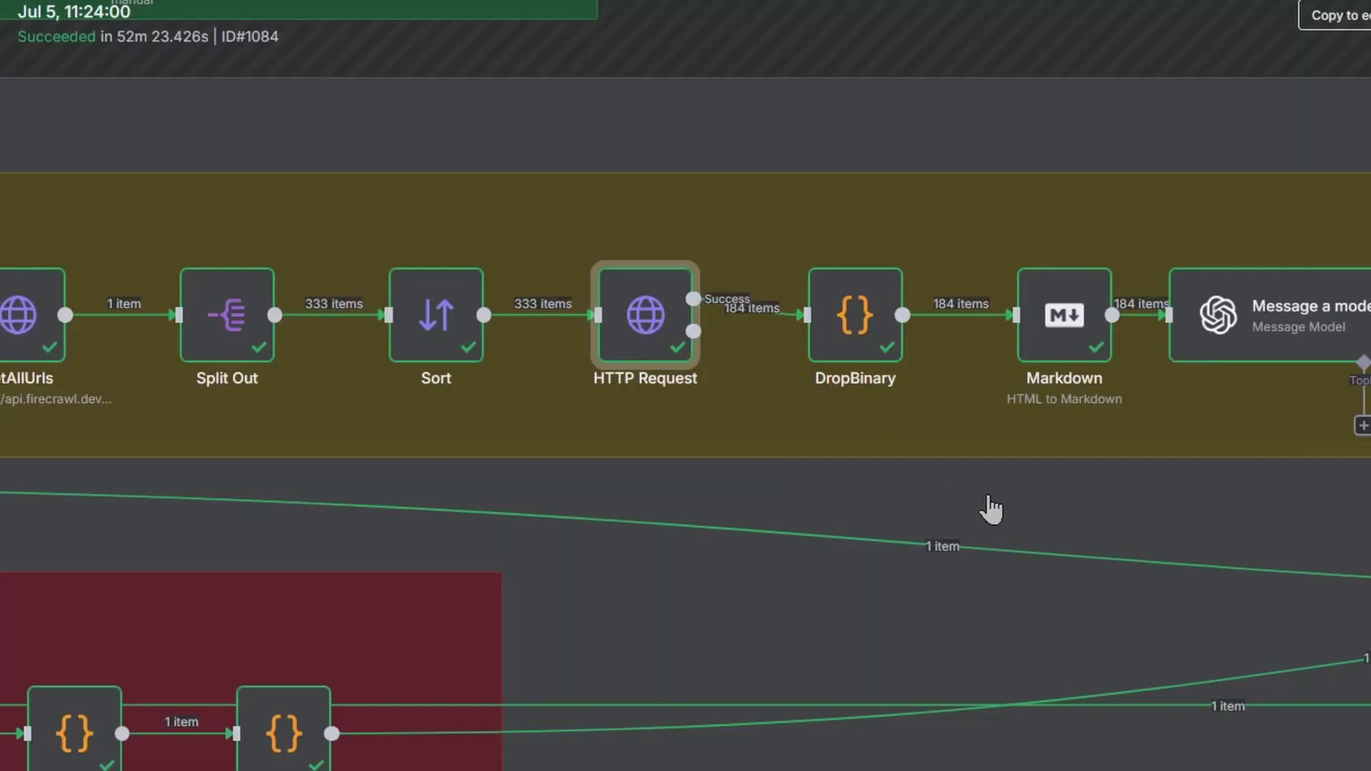
- Inspect the Message a model1 node in the docs group and expand its user prompt for extracting documentation content
scroll(985, 426, right, 5)
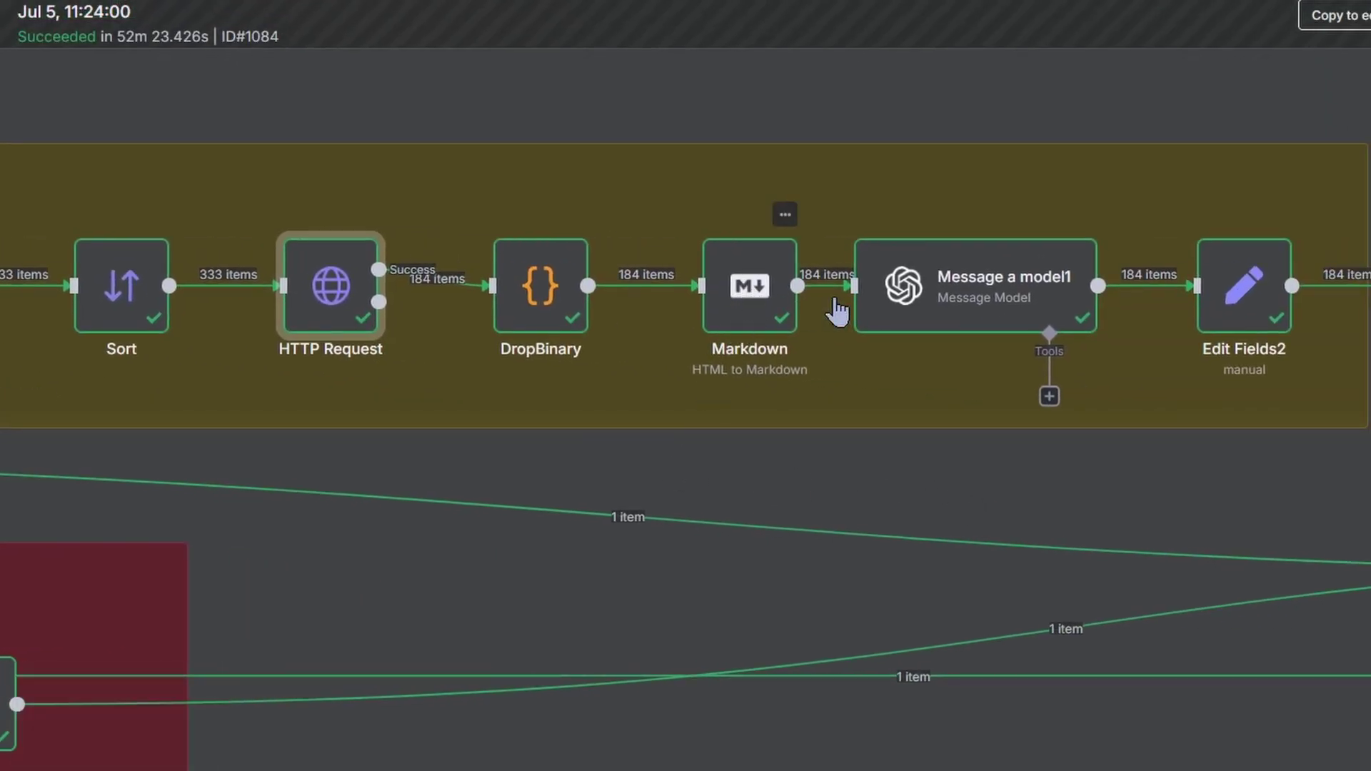
double_click(921, 283)
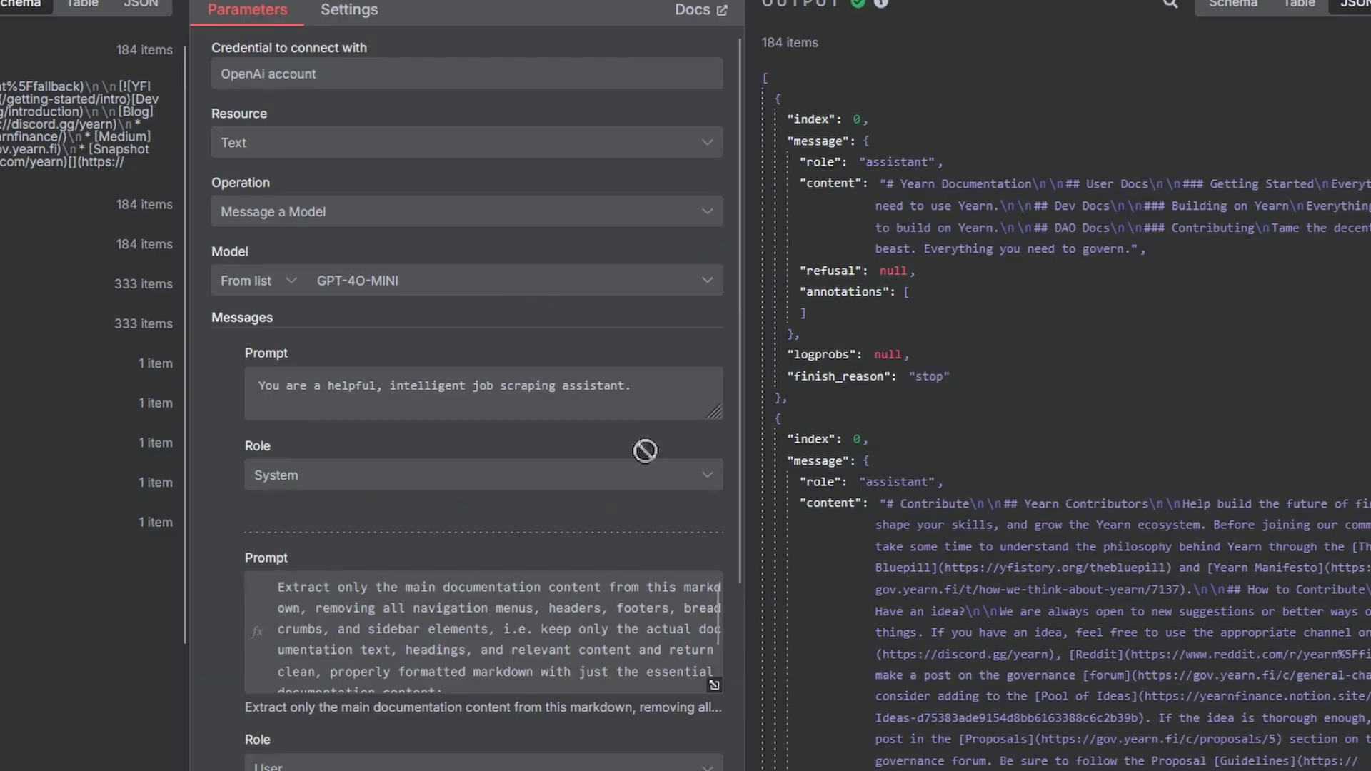
click(714, 686)
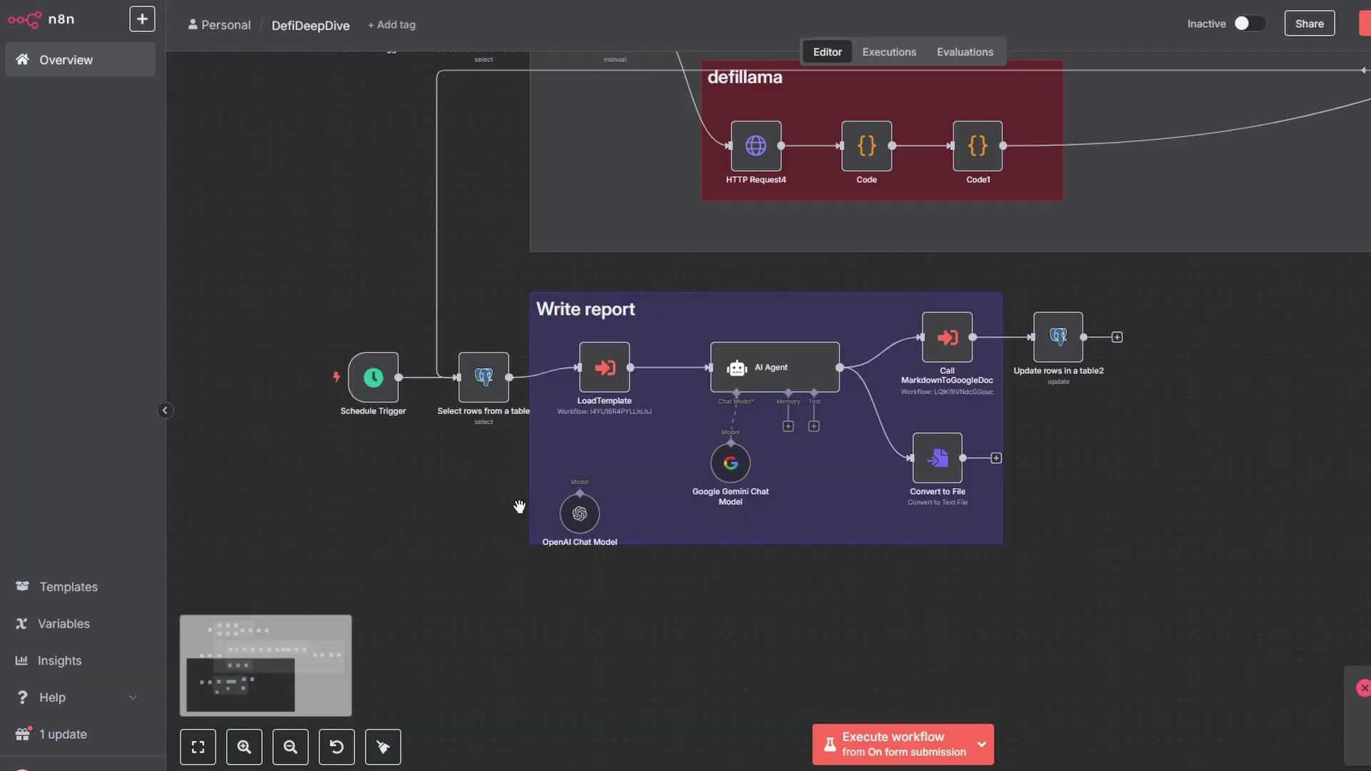
- Open the AI Agent node in the Write report section and expand its user message prompt
scroll(519, 507, up, 3)
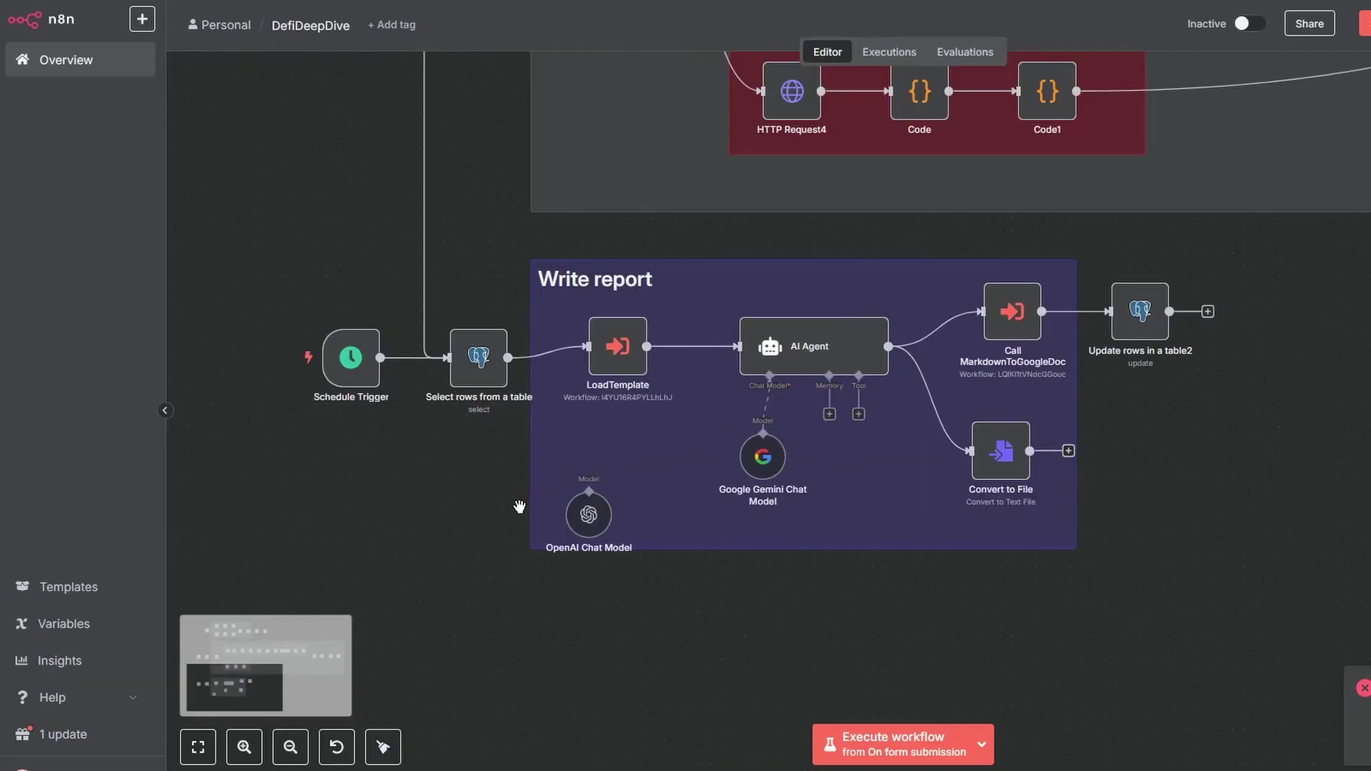
scroll(629, 348, right, 3)
double_click(696, 368)
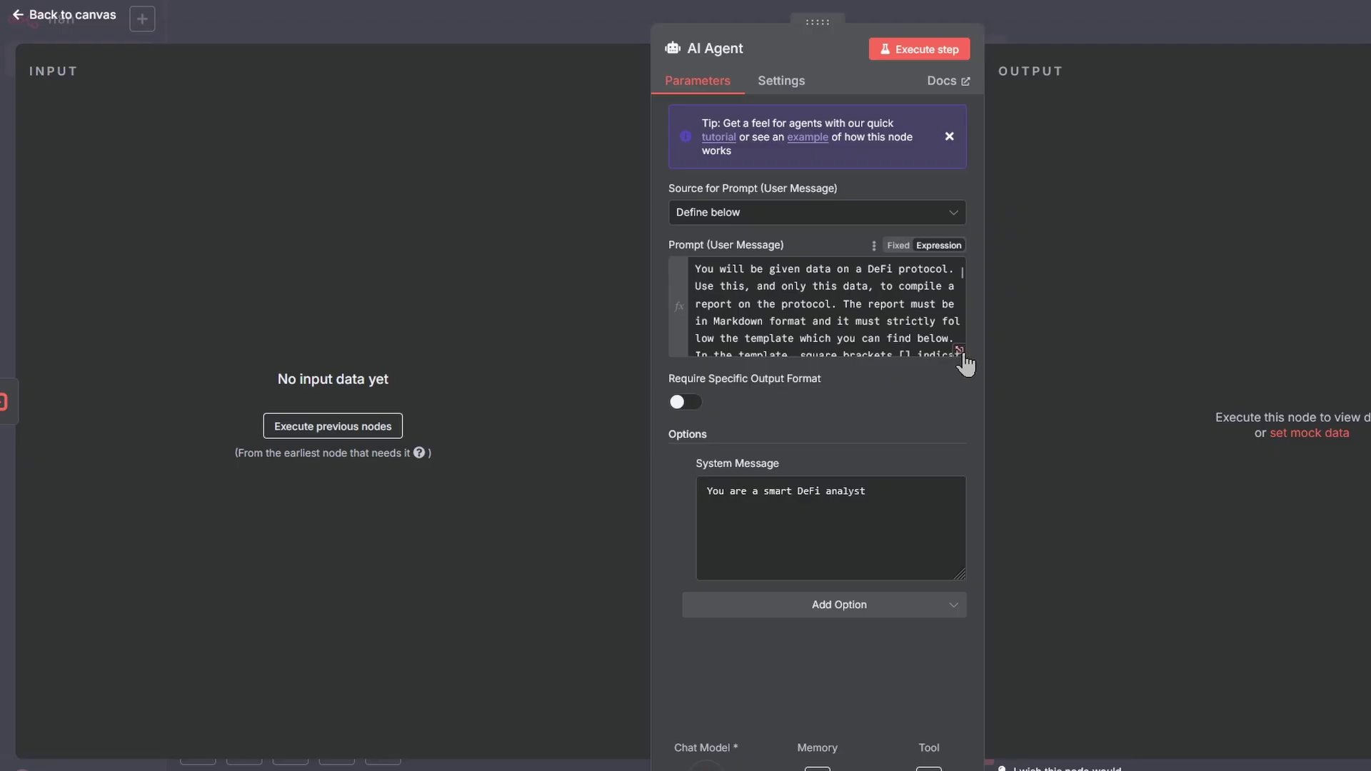
click(965, 362)
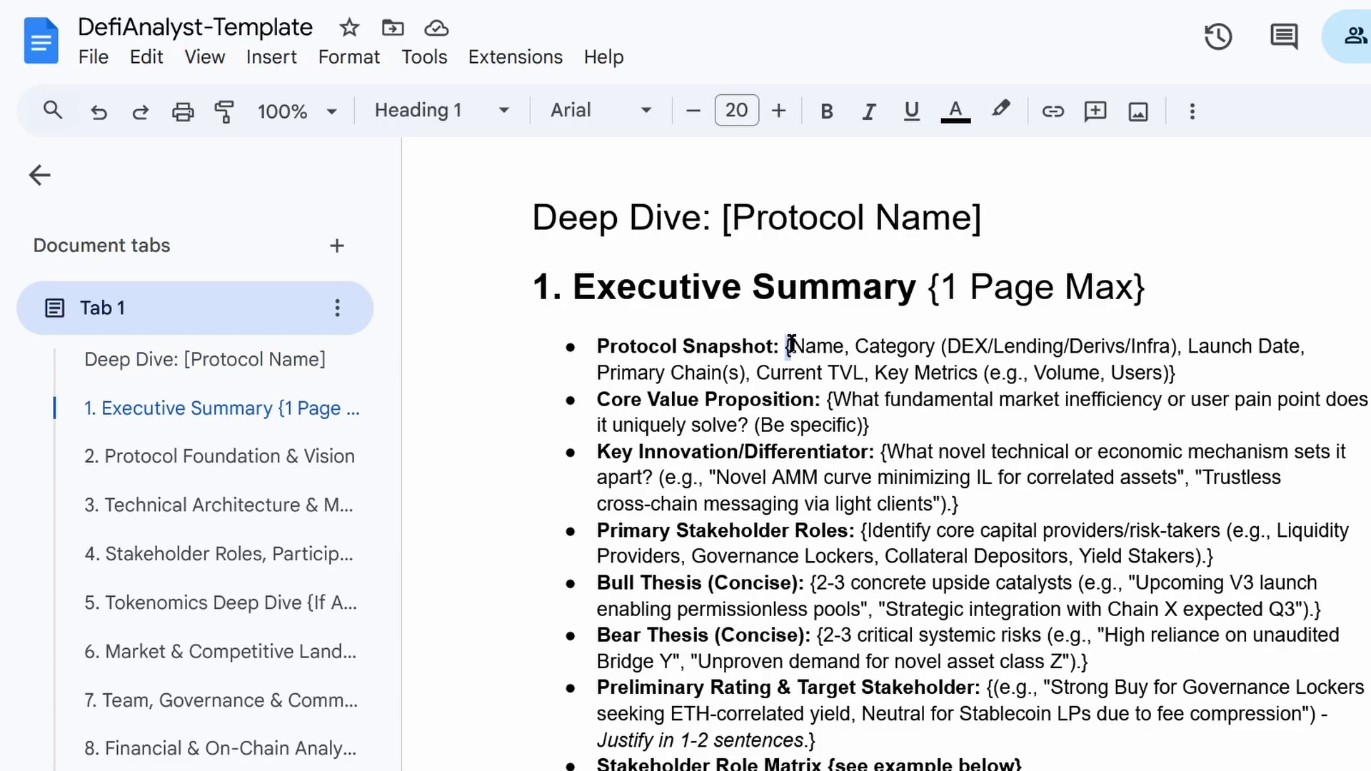
- Review the Executive Summary guidelines in the DefiAnalyst-Template Google Doc, highlighting the Protocol Snapshot and Bull Thesis placeholders
drag(788, 346, 1164, 373)
scroll(1132, 419, down, 3)
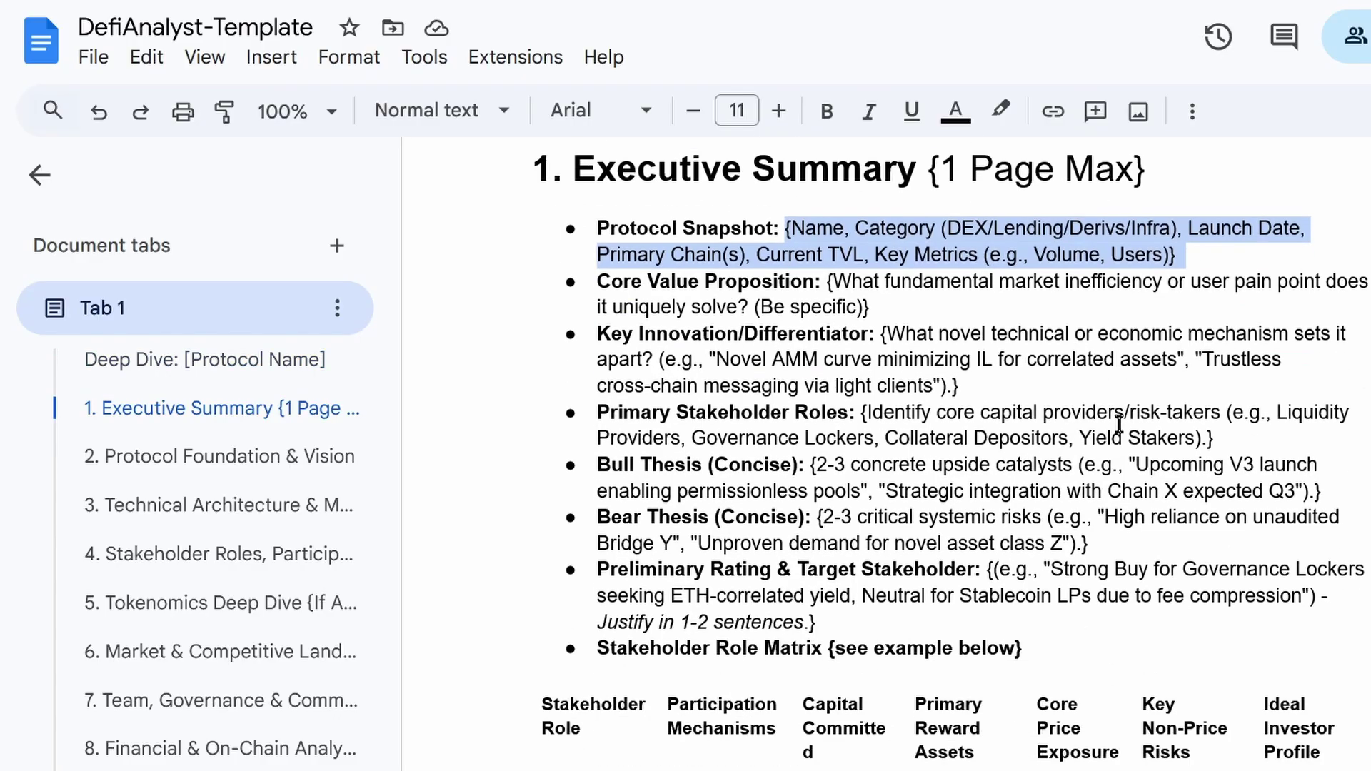
scroll(1069, 437, up, 1)
drag(813, 454, 943, 457)
drag(1057, 458, 1217, 471)
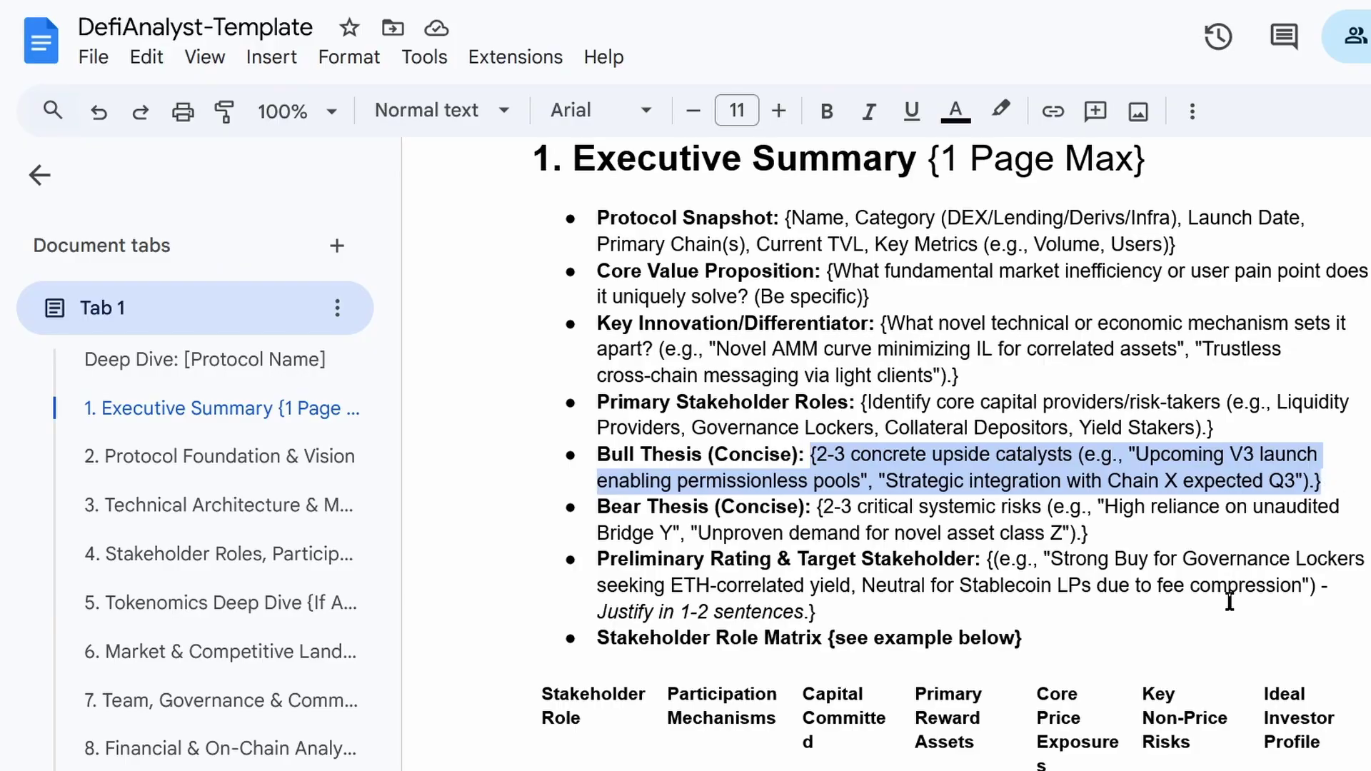
click(1369, 546)
scroll(1219, 512, down, 5)
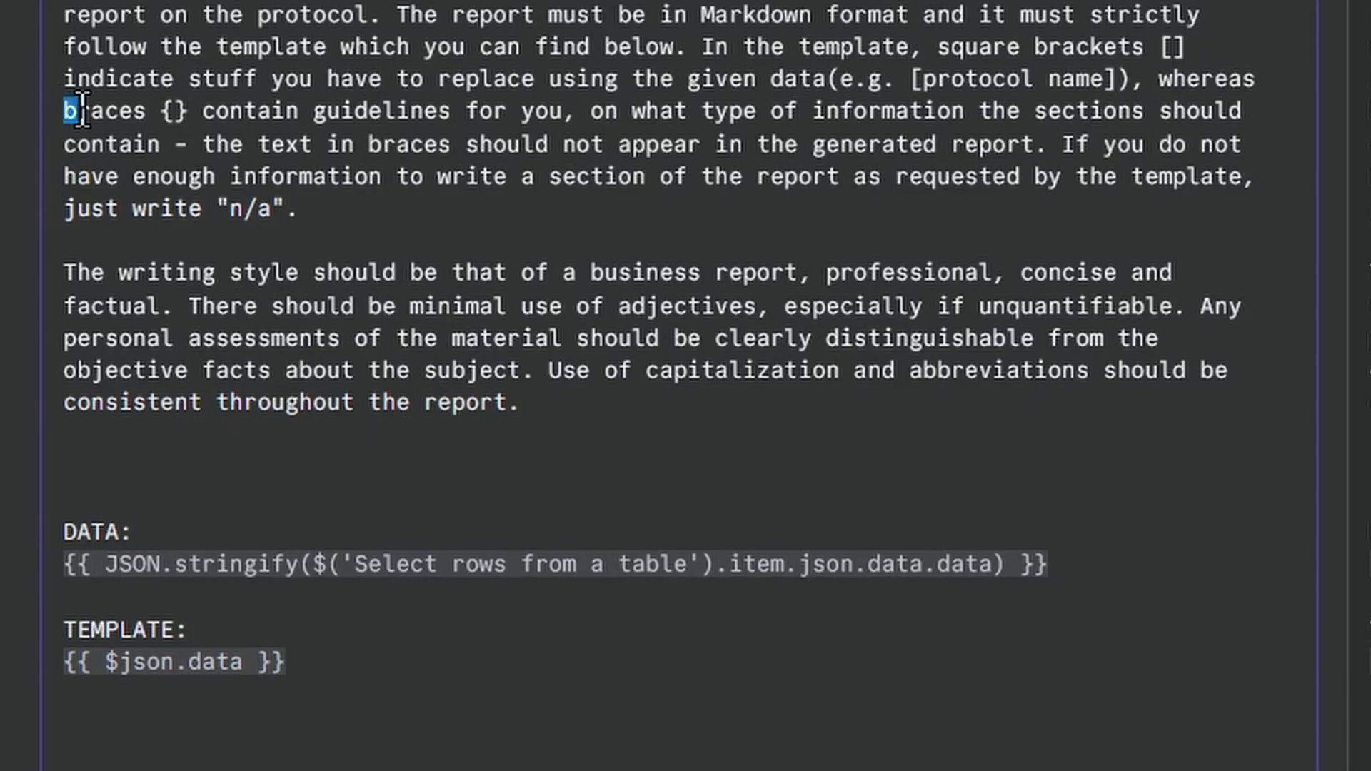
- Read the AI Agent prompt's instructions on text in braces and on writing "n/a" when information is missing
drag(66, 111, 806, 217)
click(1048, 153)
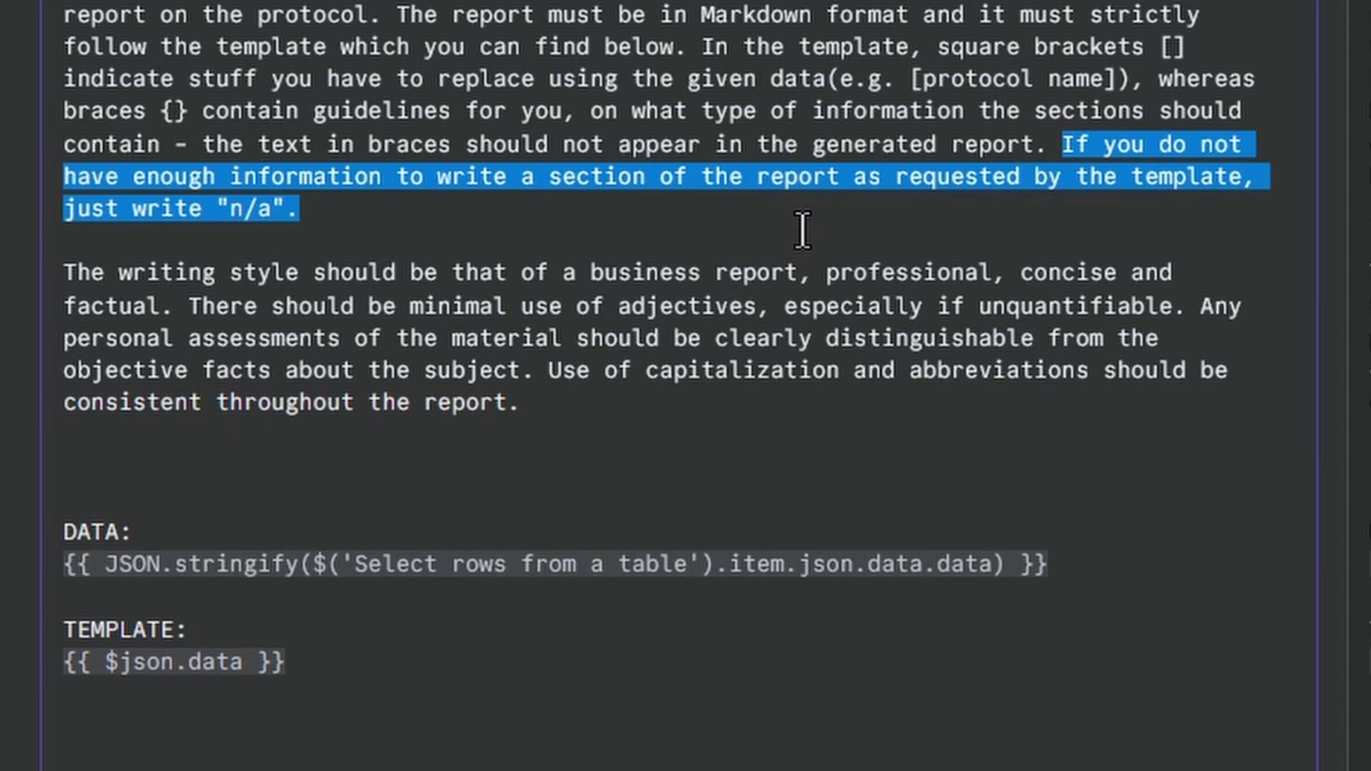
click(803, 230)
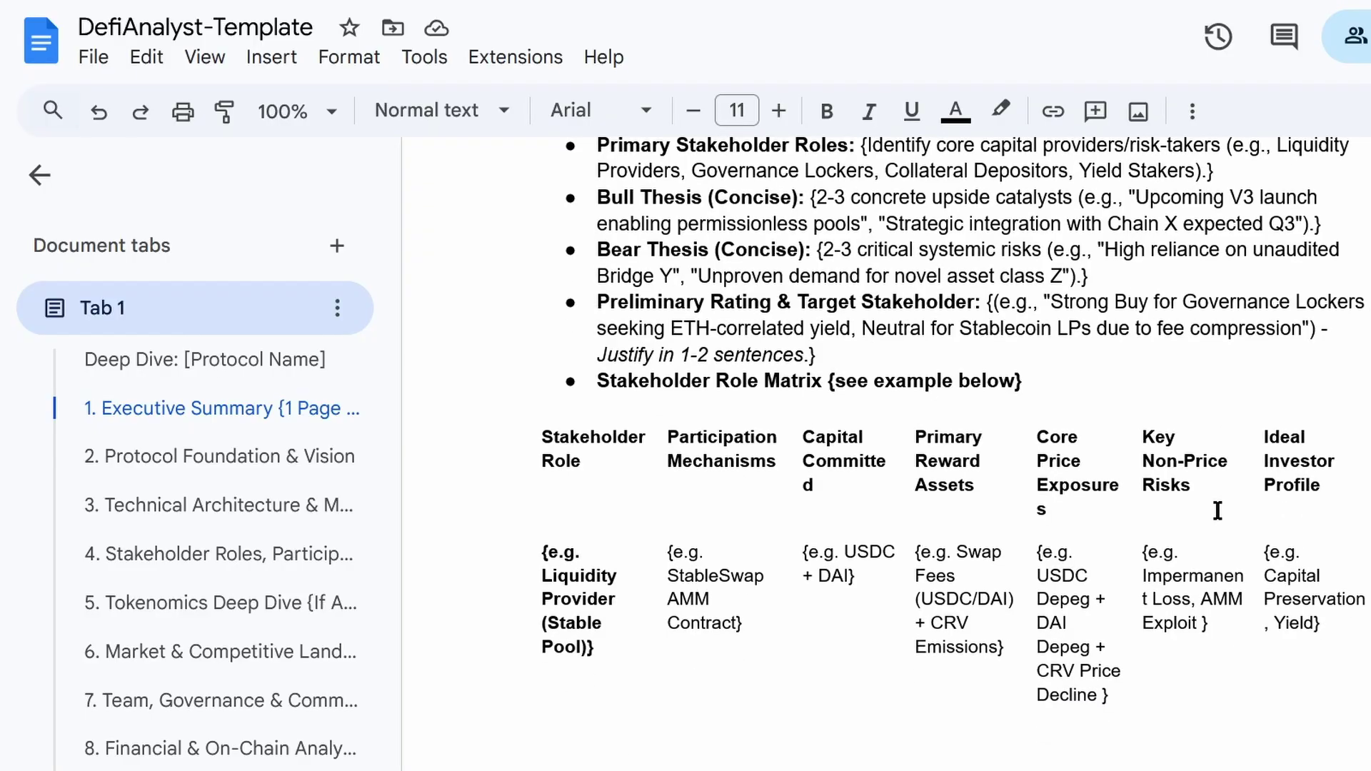
- Compare the Stakeholder Role Matrix in the DefiAnalyst-Template document with the one in the generated Pendle deep-dive report
scroll(1215, 511, down, 2)
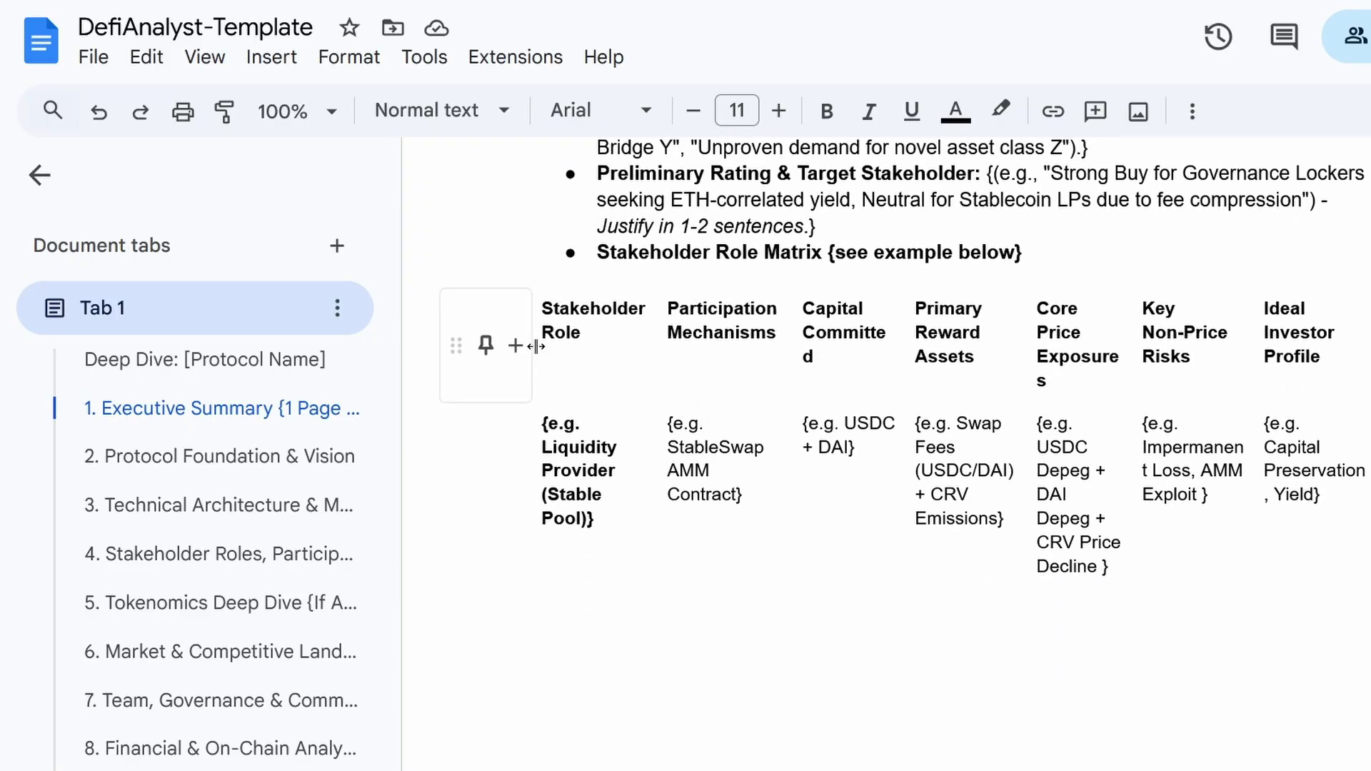
drag(544, 311, 624, 345)
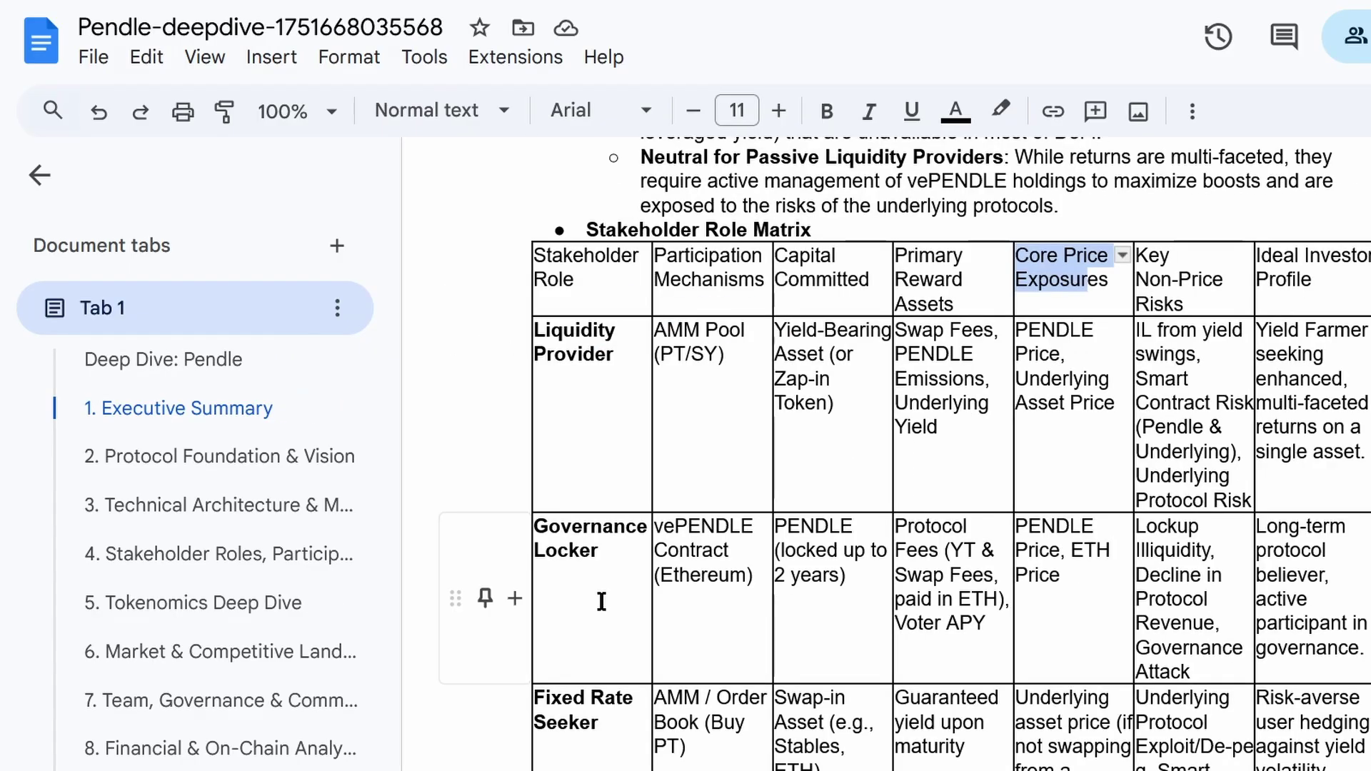
scroll(621, 578, down, 2)
drag(626, 448, 549, 402)
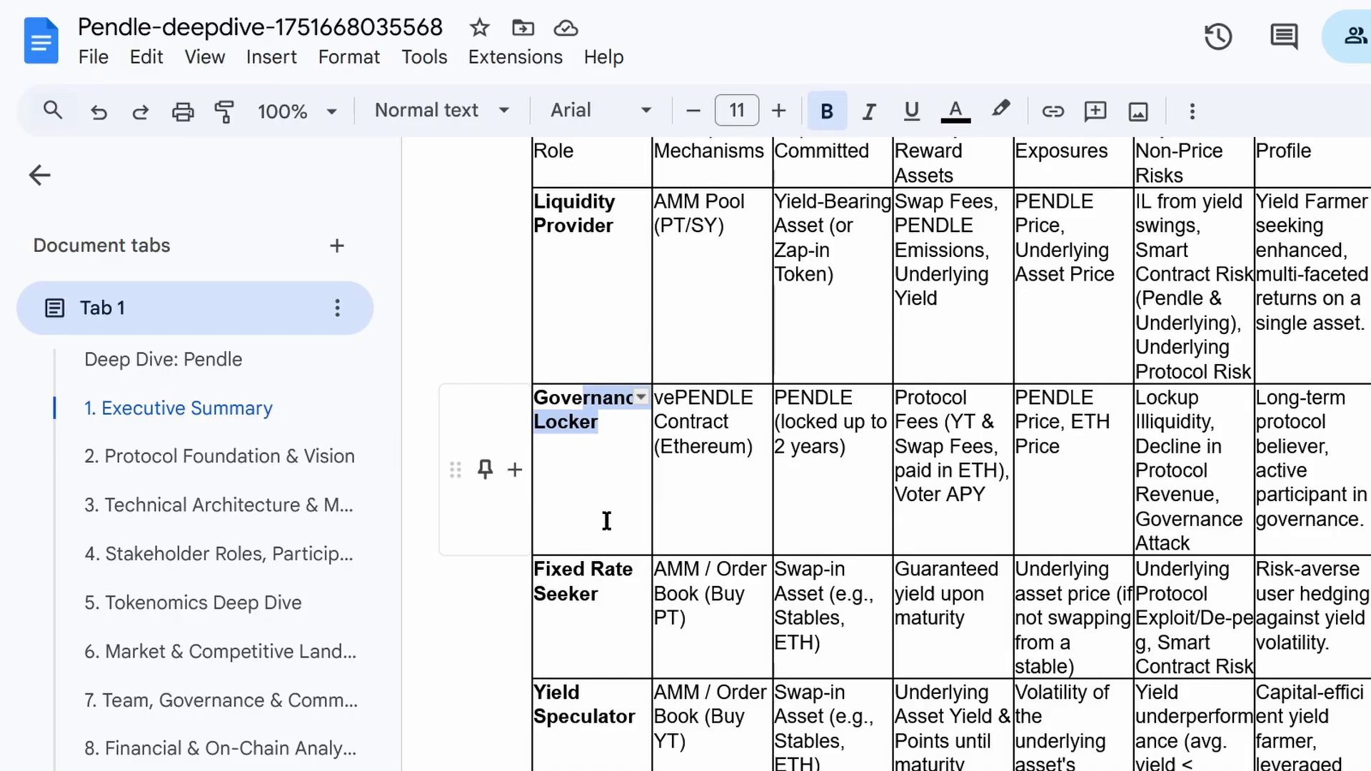
scroll(606, 521, up, 2)
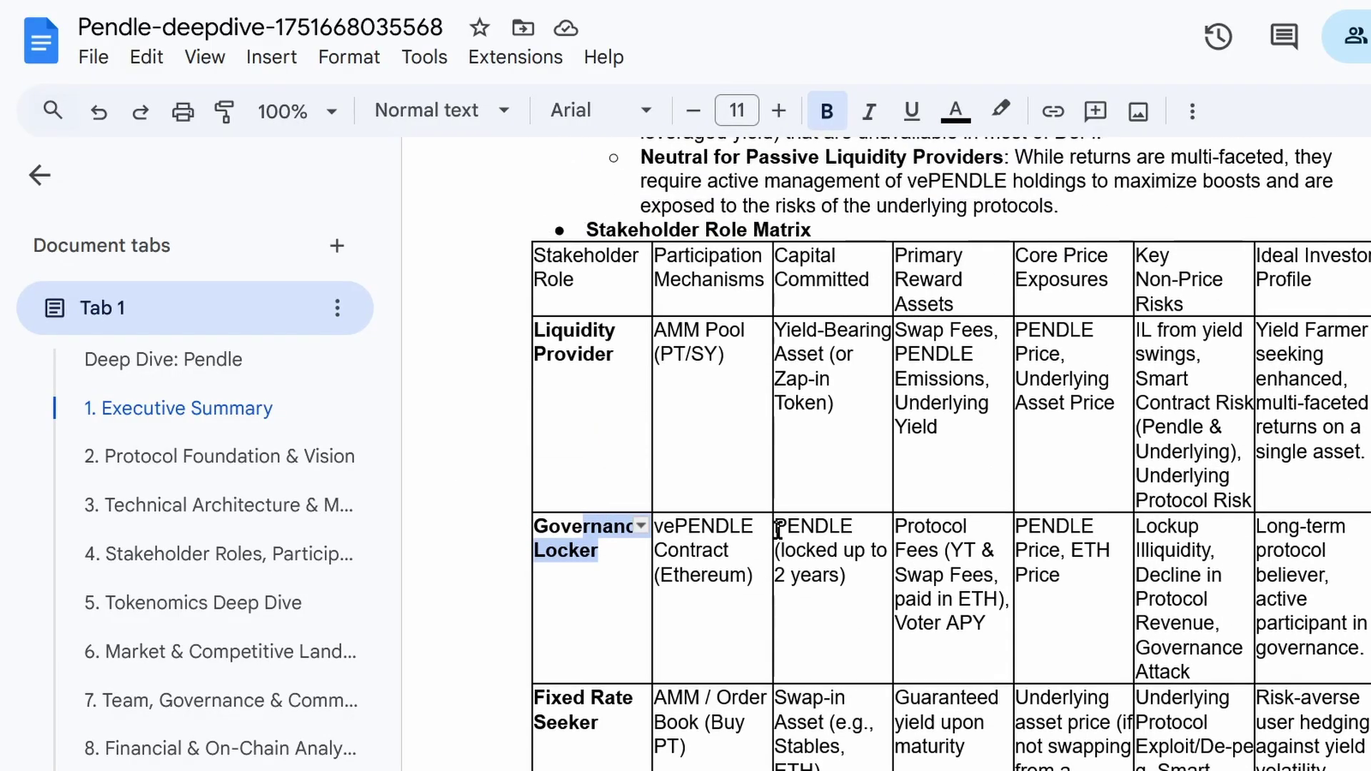
- Examine the capital committed and core price exposures of the Governance Locker and Fixed Rate Seeker rows
drag(778, 530, 866, 587)
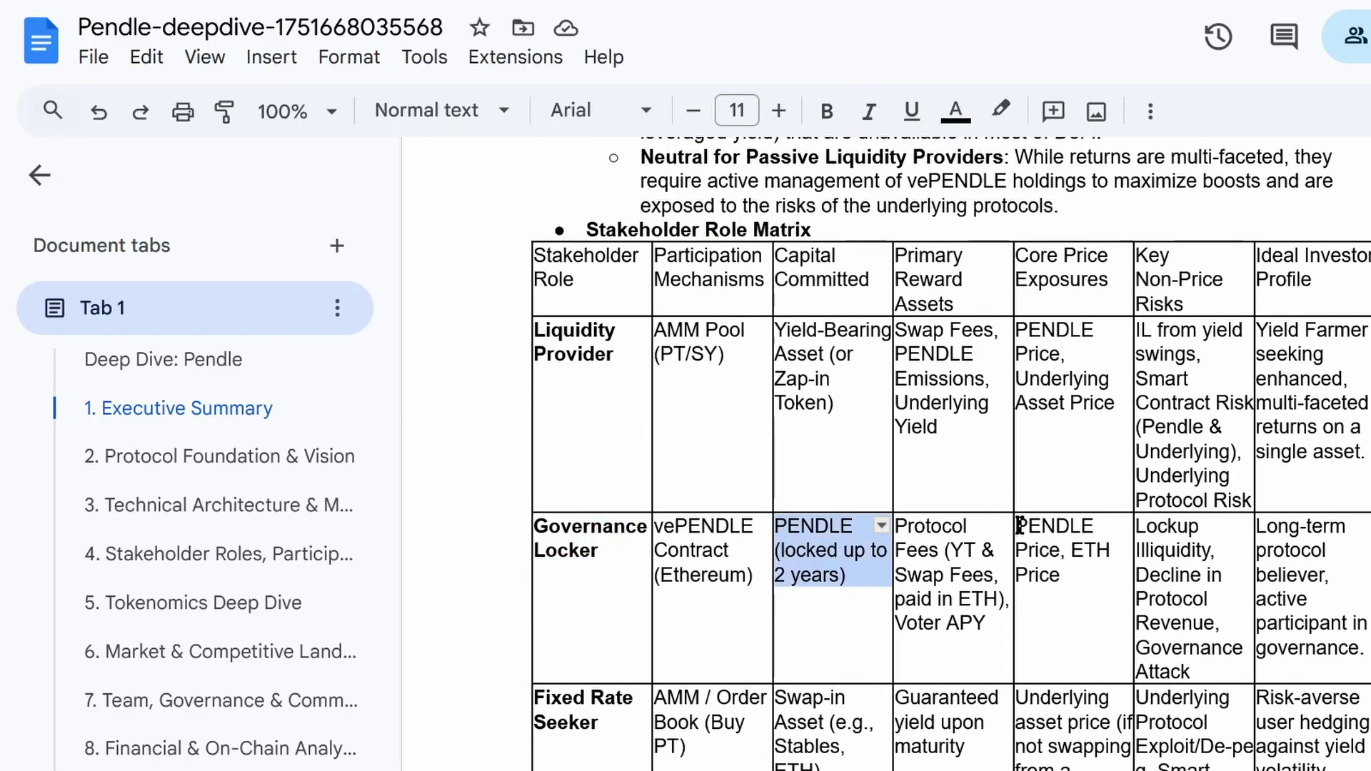
drag(1019, 526, 1083, 583)
scroll(662, 572, down, 2)
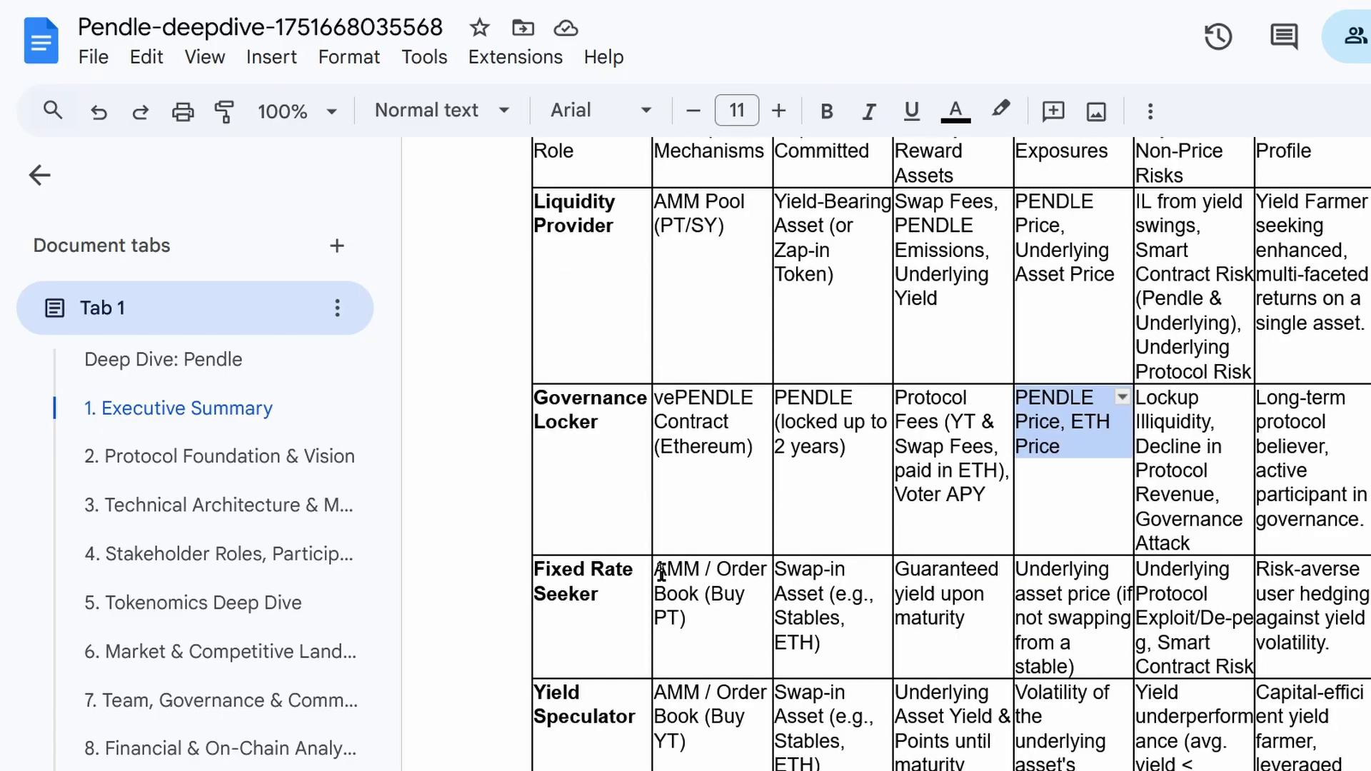
drag(777, 564, 845, 645)
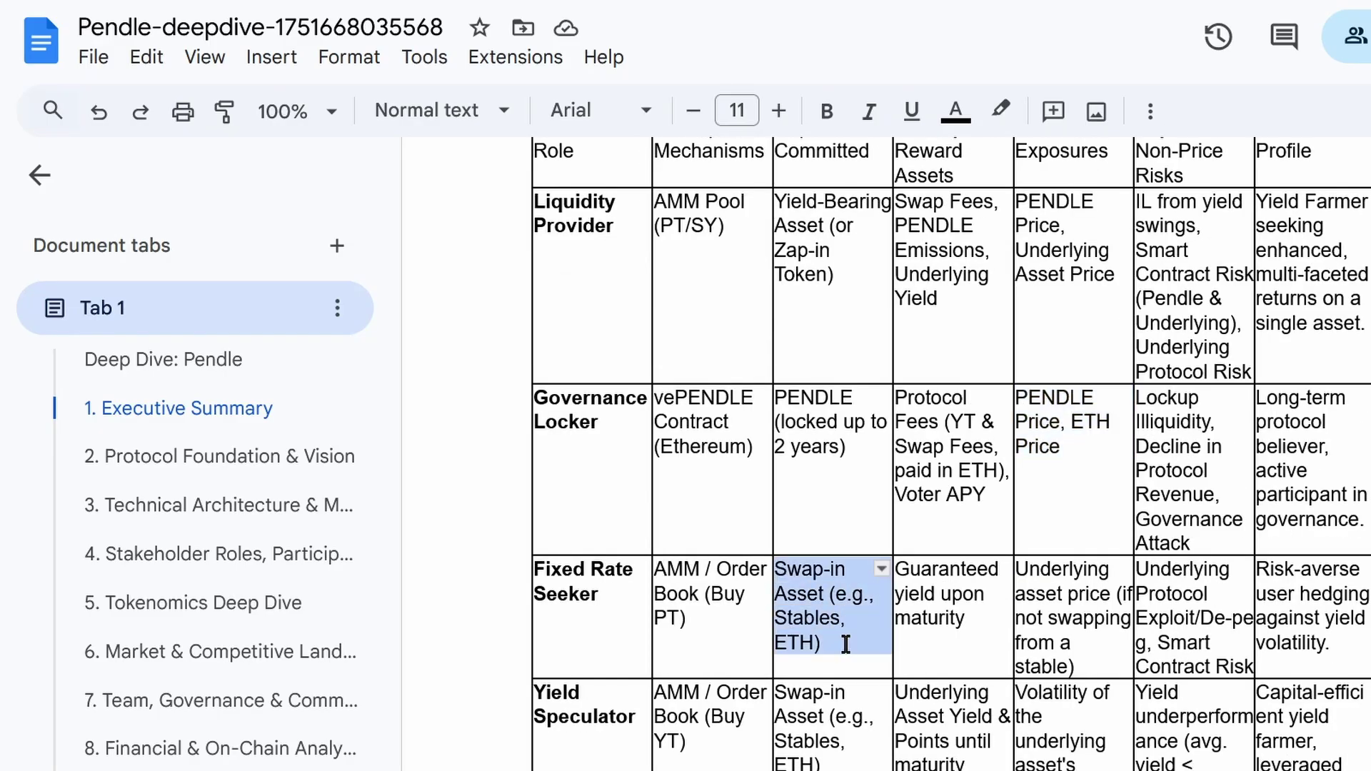
drag(1022, 567, 1085, 670)
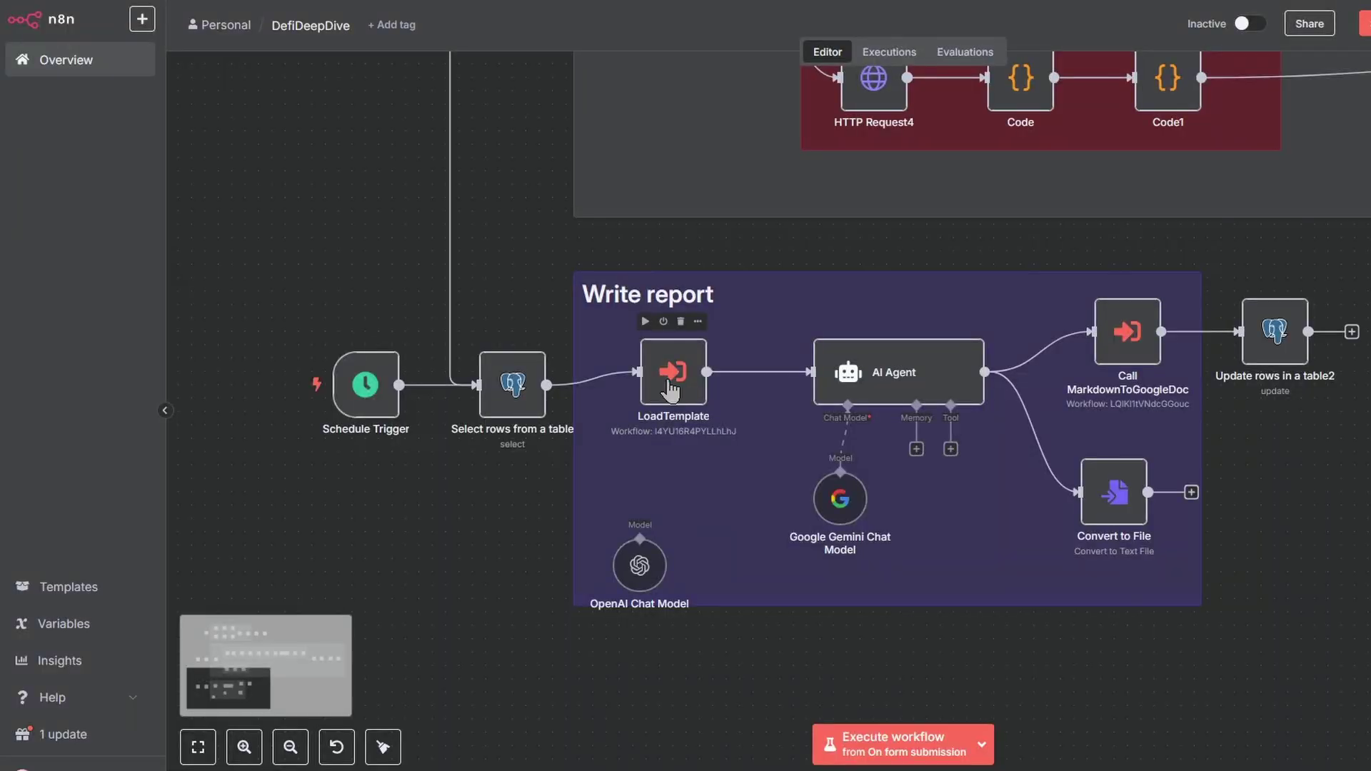
- Inspect the LoadTemplate and Call MarkdownToGoogleDoc nodes and open the sub-workflow each one calls, closing GoogleDocAsMd after viewing it
double_click(670, 389)
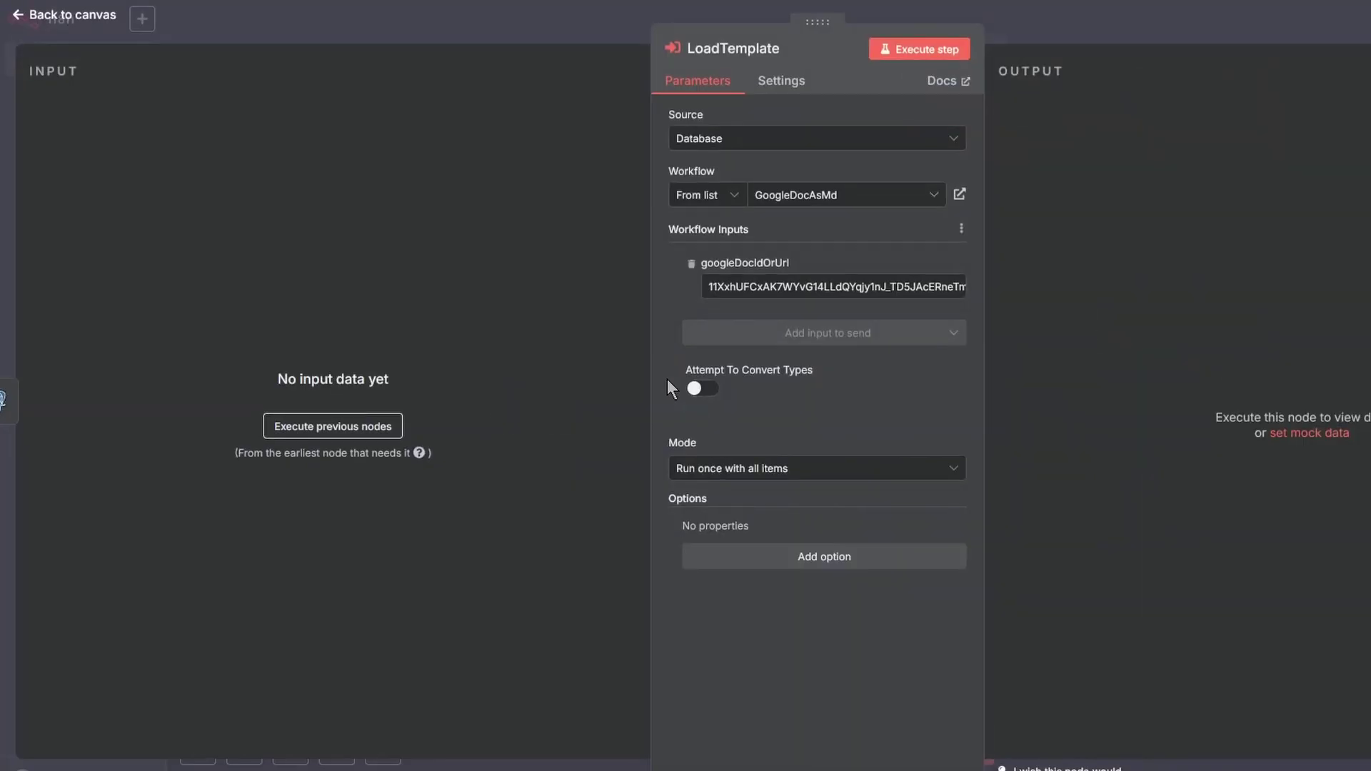
click(961, 190)
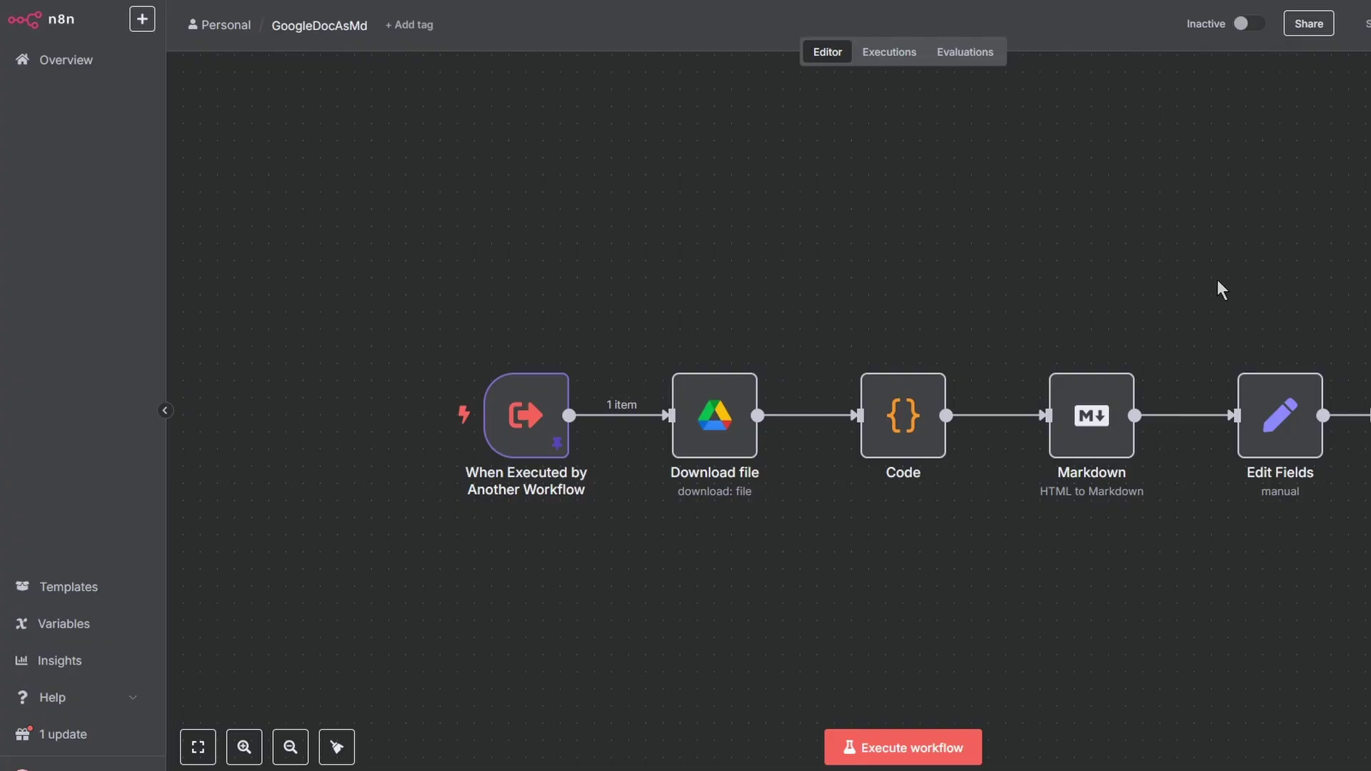
key(ctrl+w)
double_click(1127, 330)
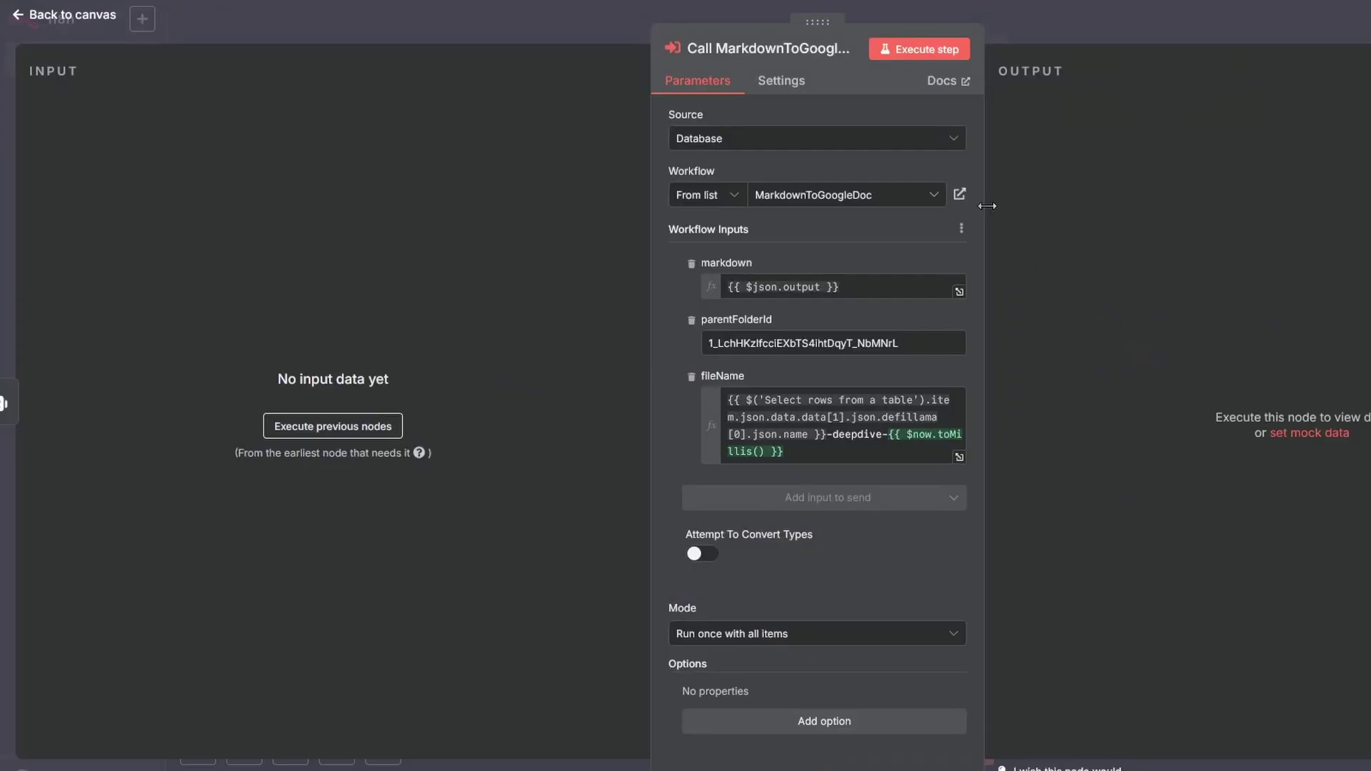
click(960, 194)
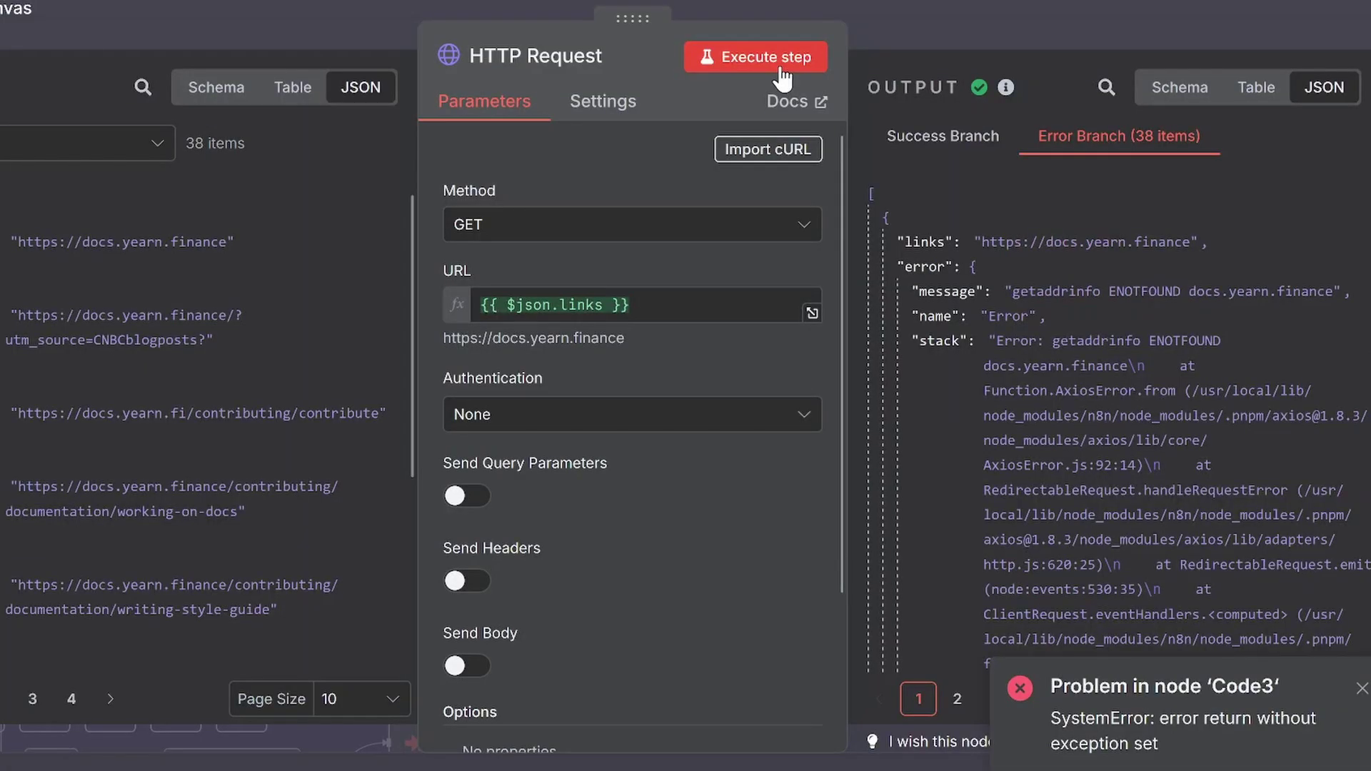
- Try to execute only the HTTP Request node that fetches the documentation links
click(783, 75)
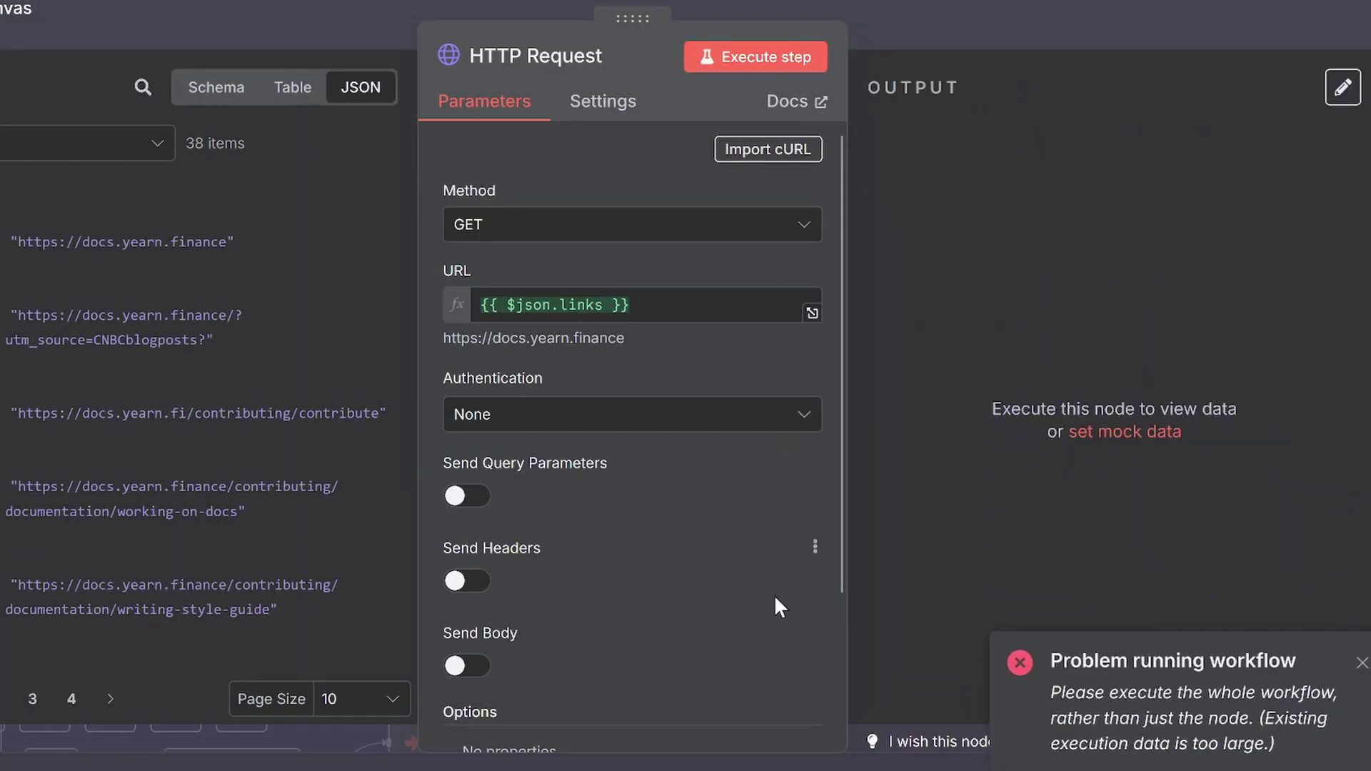